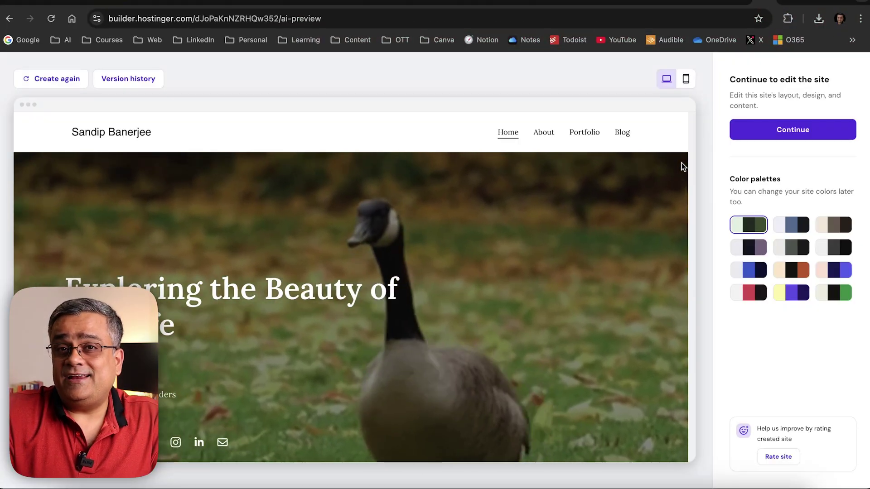
Scroll the Websites list and open the Wildlife Wonders site in a new tab
scroll(682, 162, "down", 5)
scroll(682, 165, "down", 10)
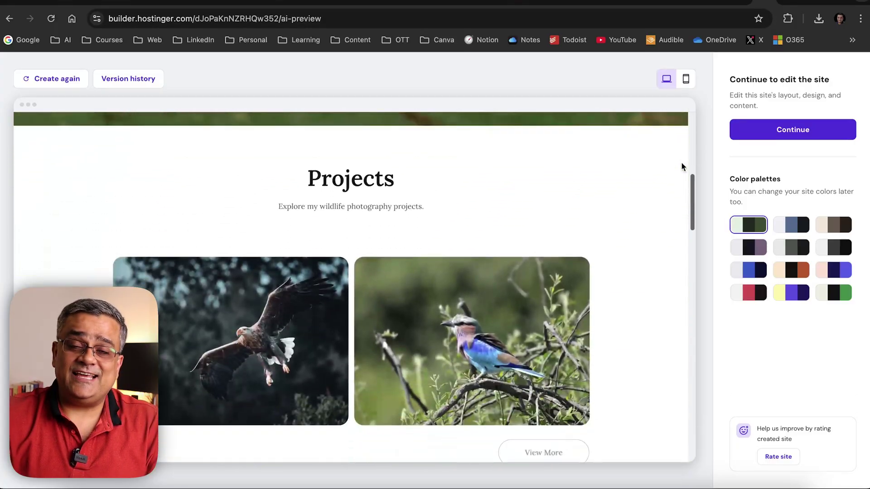
scroll(681, 165, "down", 6)
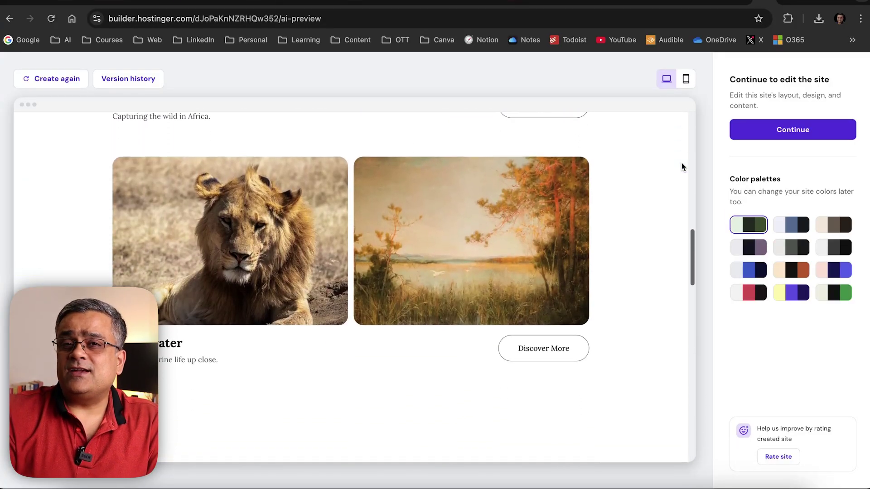
scroll(681, 166, "down", 2)
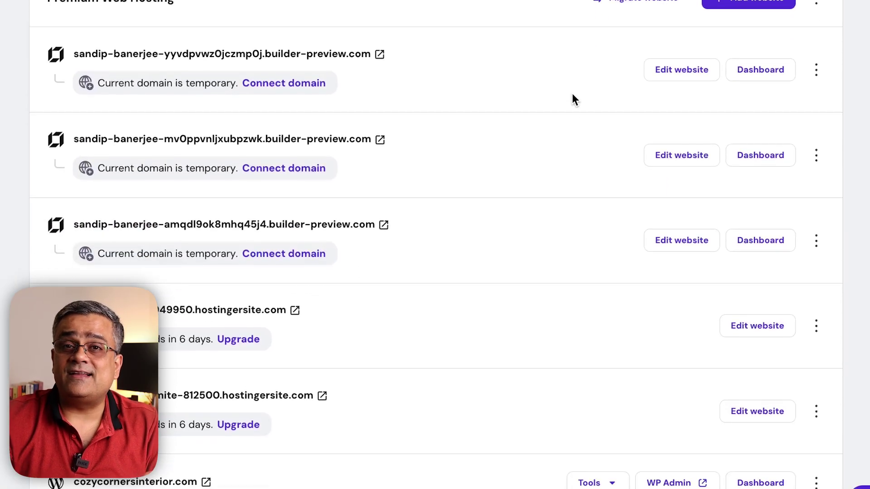
left_click(380, 58)
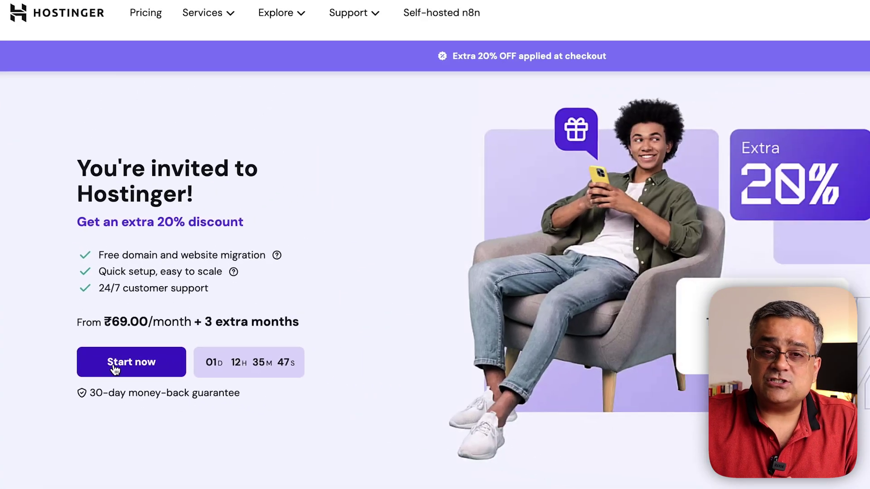
Compare the hosting plans and add Premium Web Hosting to the cart with the 20% referral discount
left_click(106, 373)
scroll(680, 266, "down", 2)
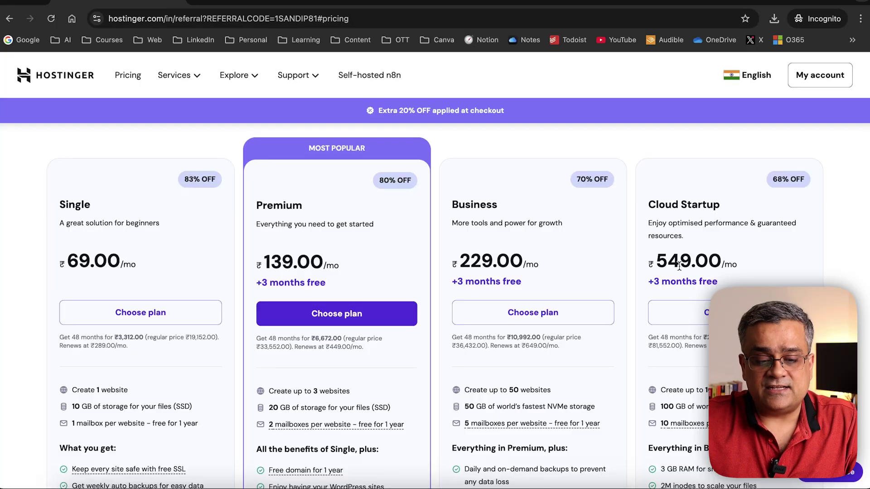
scroll(711, 260, "down", 1)
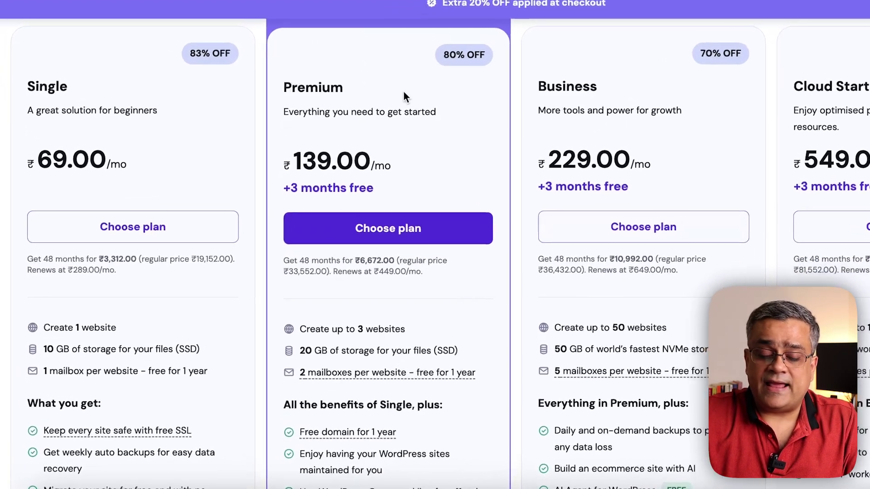
mouse_move(334, 434)
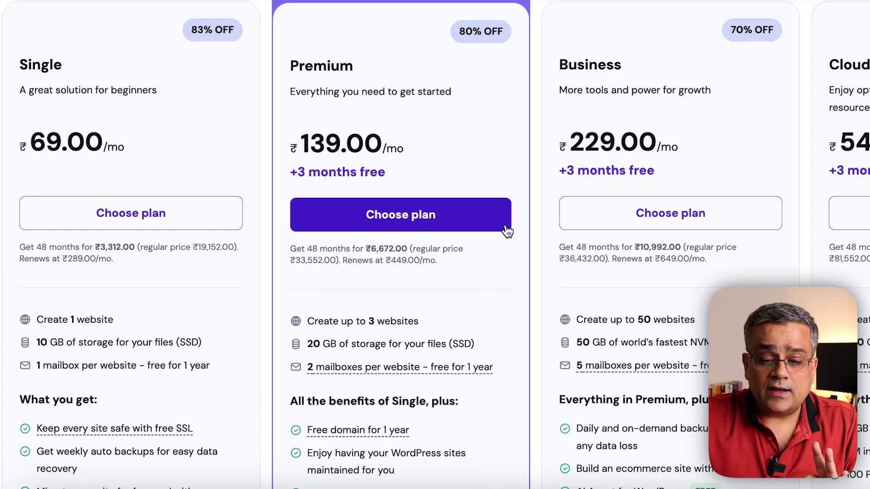
scroll(505, 230, "down", 3)
scroll(506, 226, "up", 1)
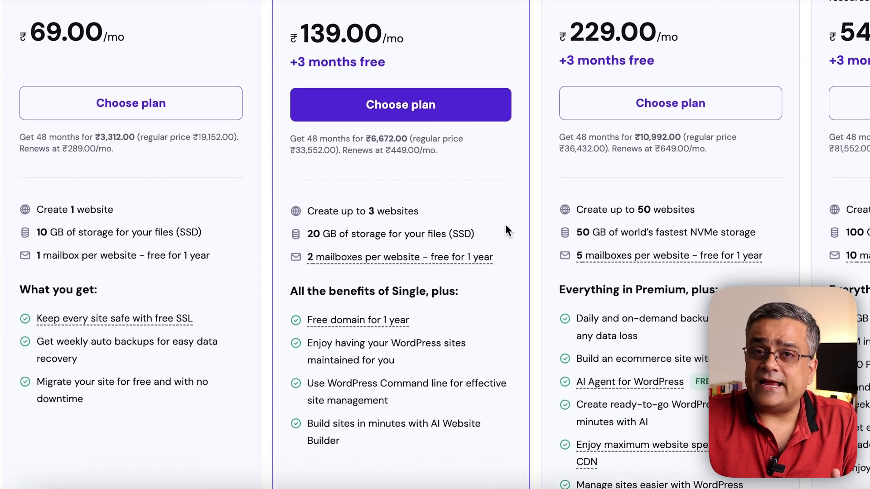
scroll(506, 225, "down", 1)
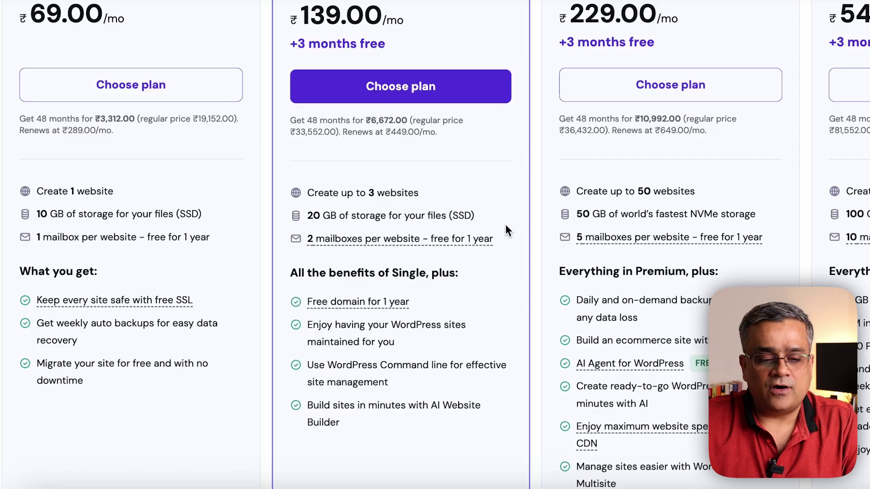
scroll(195, 189, "up", 2)
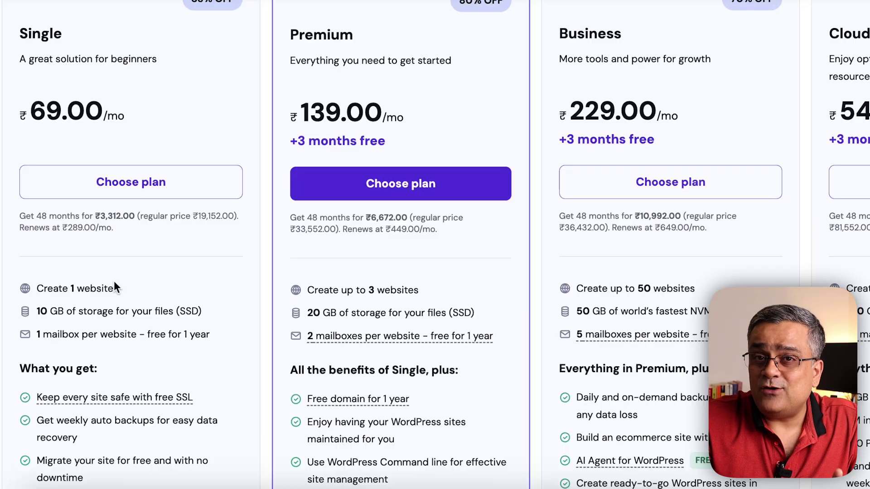
scroll(145, 290, "down", 1)
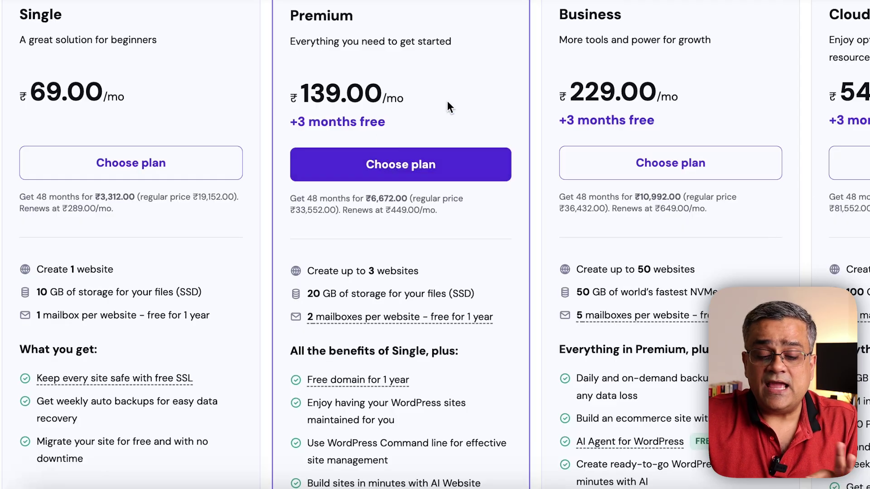
scroll(509, 245, "up", 1)
scroll(509, 244, "down", 1)
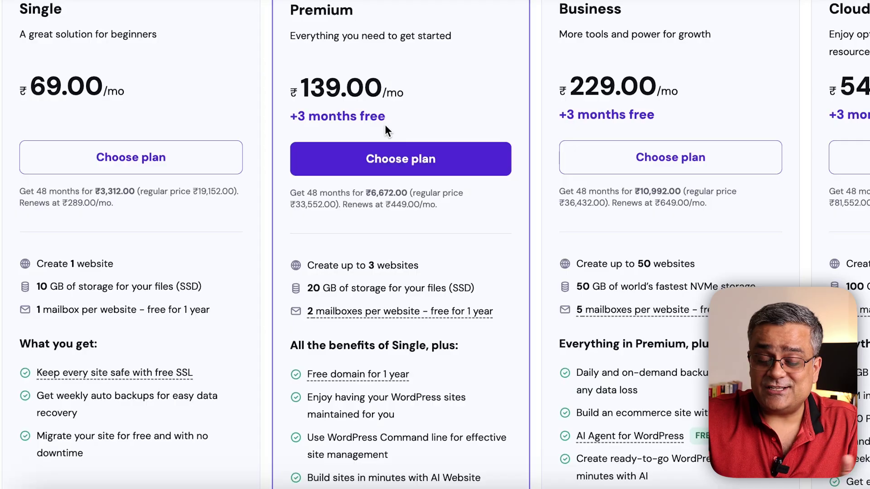
mouse_move(361, 322)
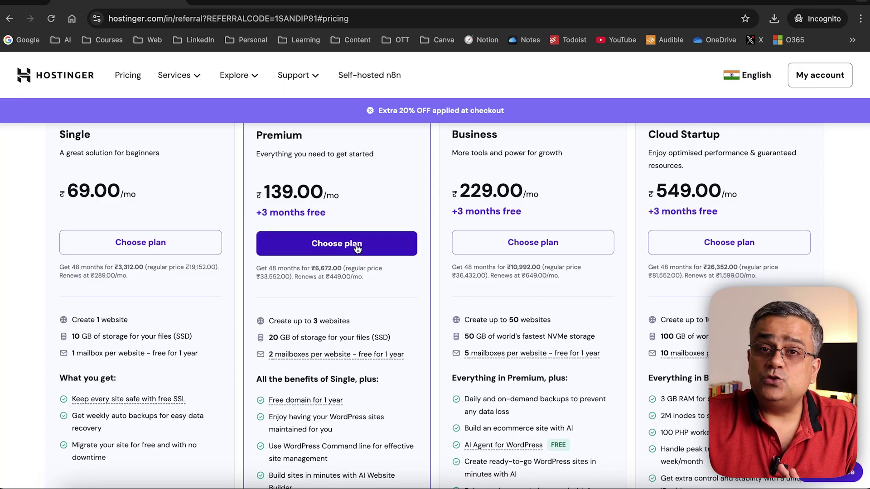
left_click(355, 245)
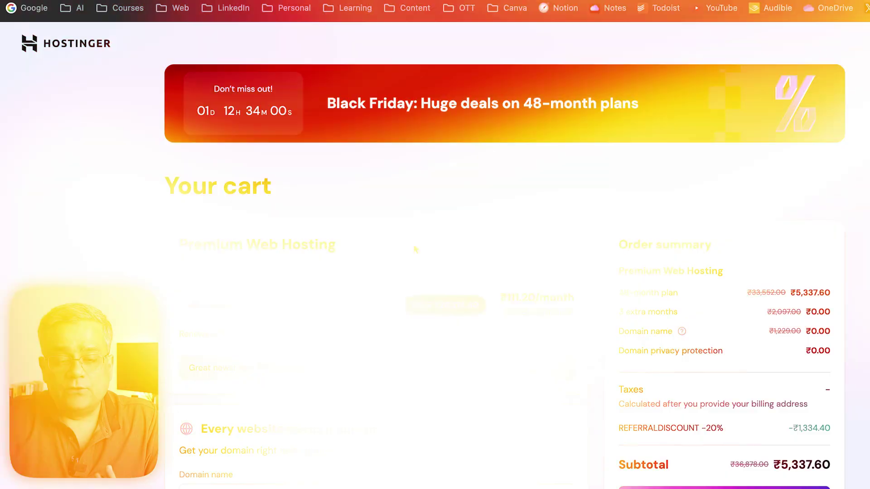
Set the Premium Web Hosting period to 12 months, for a ₹1,910.40 subtotal
scroll(415, 249, "down", 3)
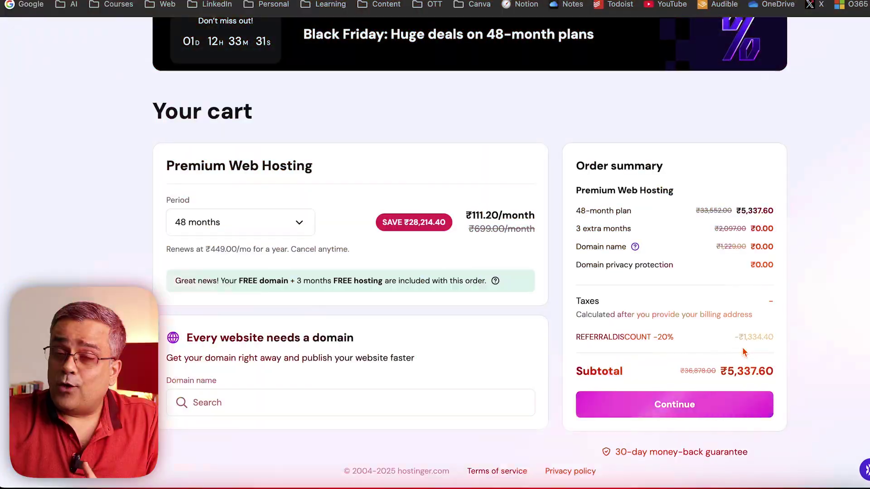
left_click(292, 226)
left_click(242, 252)
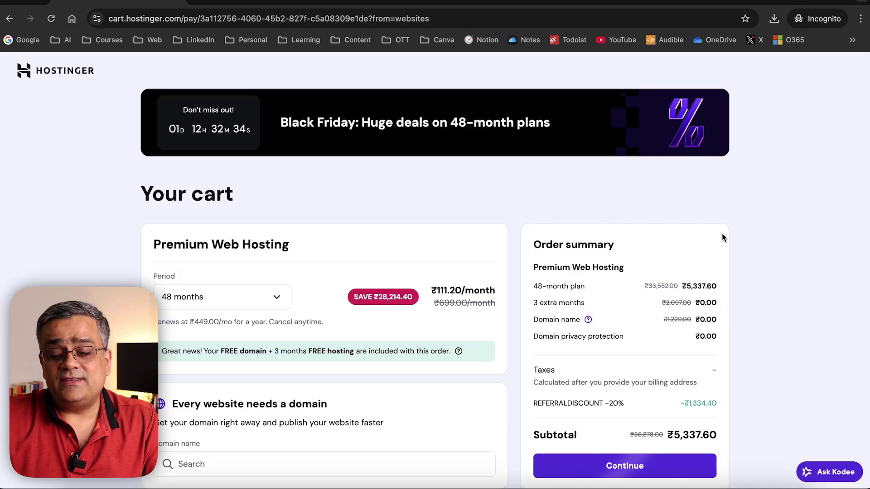
scroll(722, 233, "down", 2)
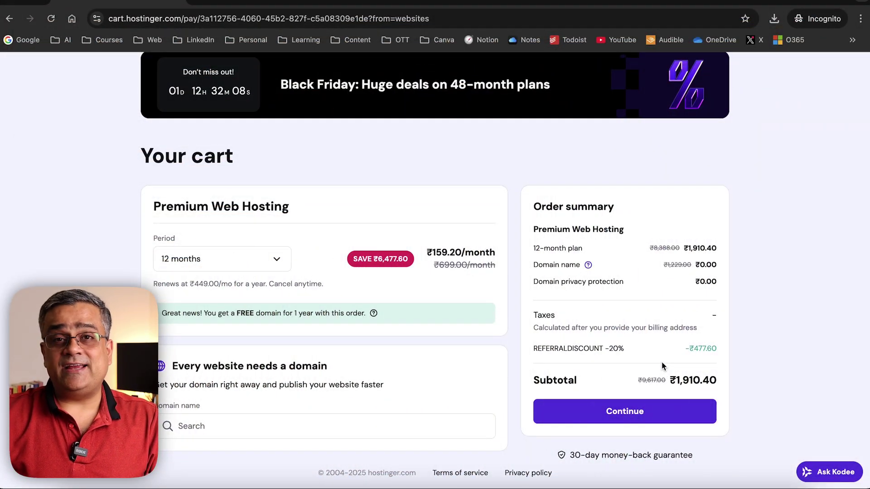
Switch the cart's billing period to 24 months
left_click(275, 265)
left_click(210, 348)
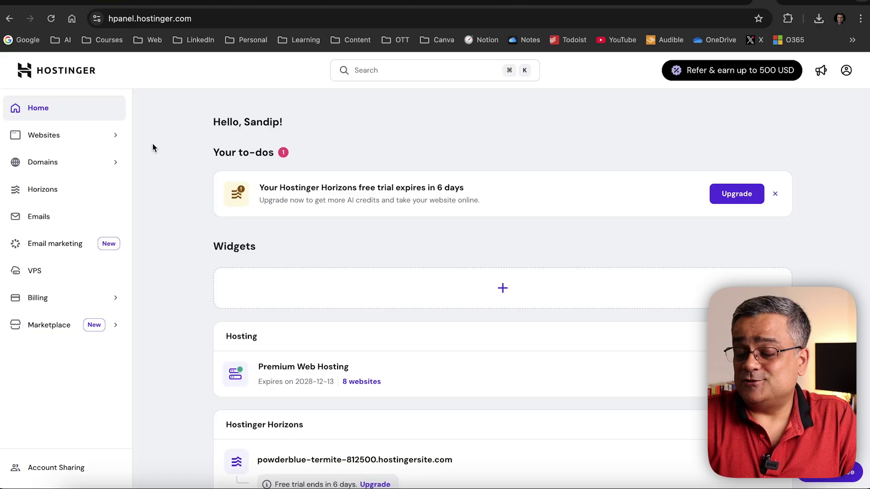
Start adding a new website from the Websites list, reloading the page to reach the AI builder form
scroll(153, 146, "down", 10)
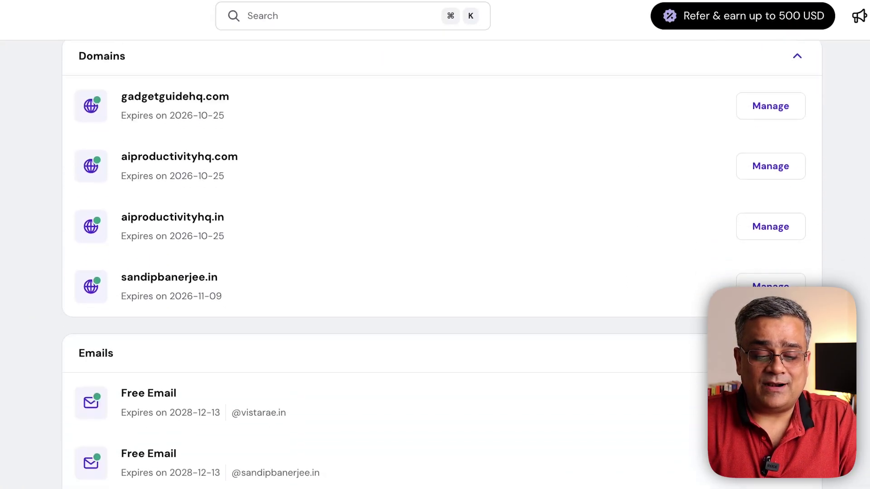
scroll(435, 245, "down", 3)
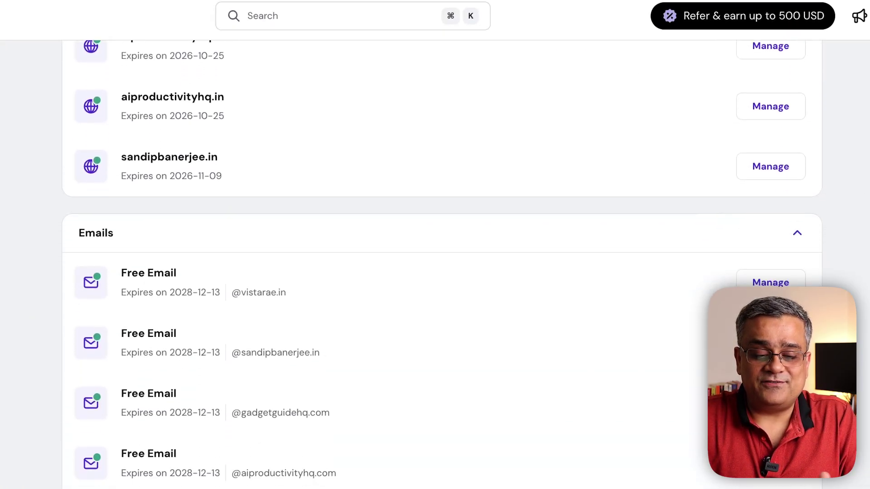
scroll(435, 245, "up", 8)
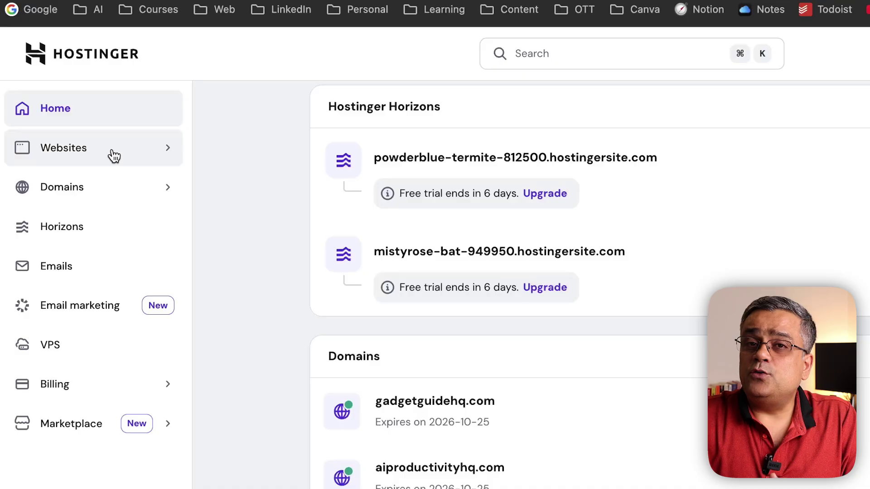
left_click(113, 156)
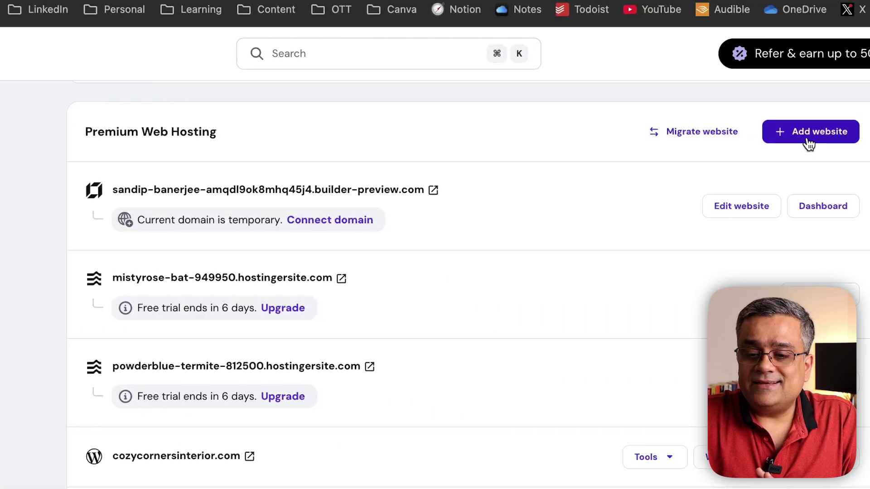
left_click(807, 138)
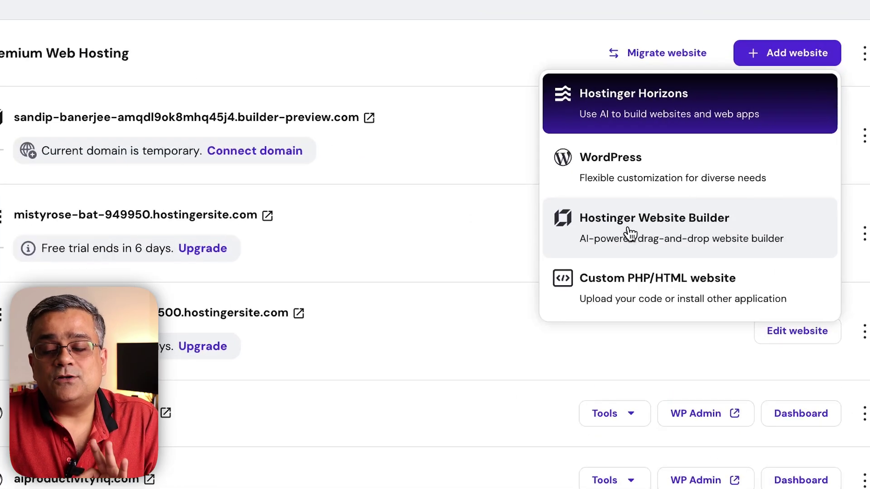
key("Escape")
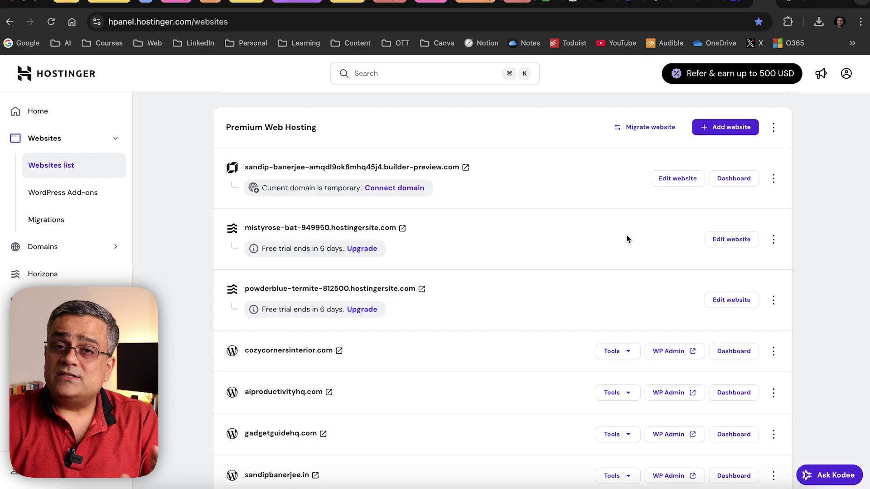
key("super+r")
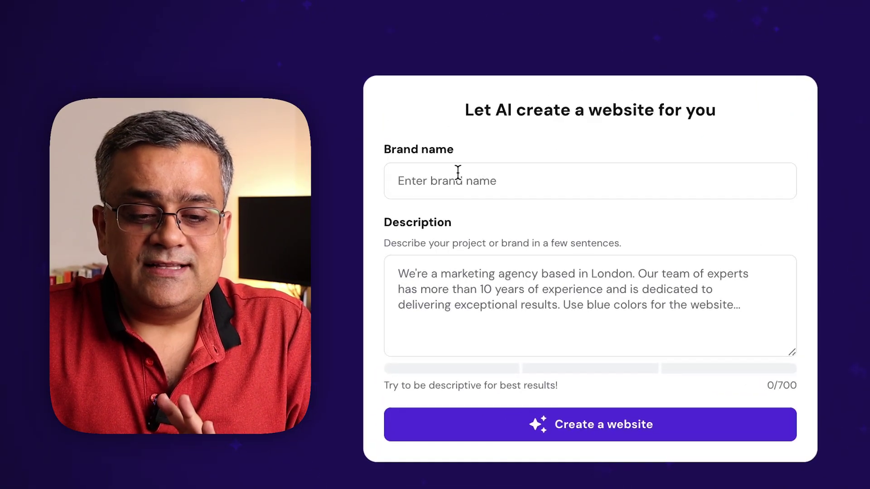
Select the empty Brand name and Description fields of the AI website form
left_click(458, 172)
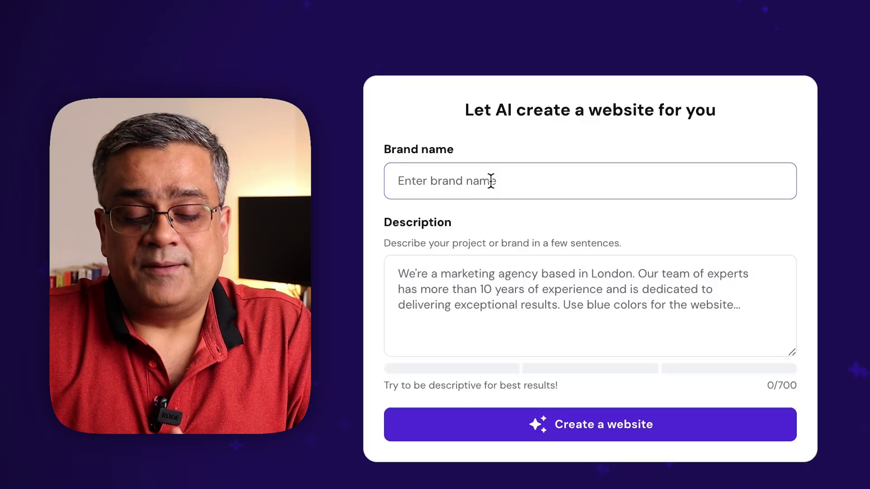
left_click(465, 301)
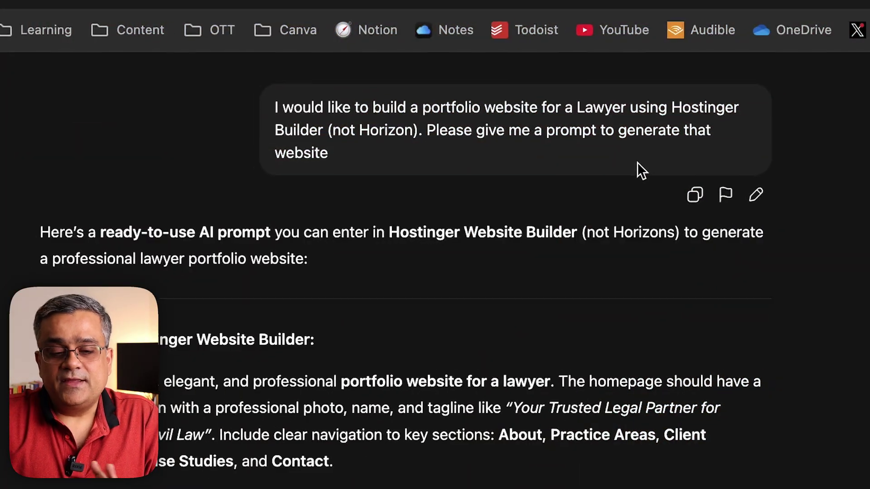
Find ChatGPT's wildlife photographer portfolio prompt reply and copy it
scroll(681, 138, "down", 2)
scroll(702, 124, "down", 5)
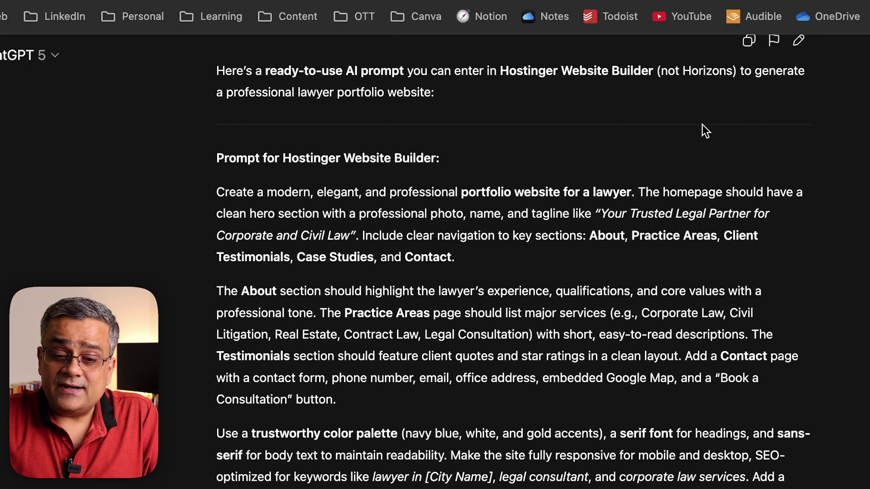
scroll(702, 124, "down", 10)
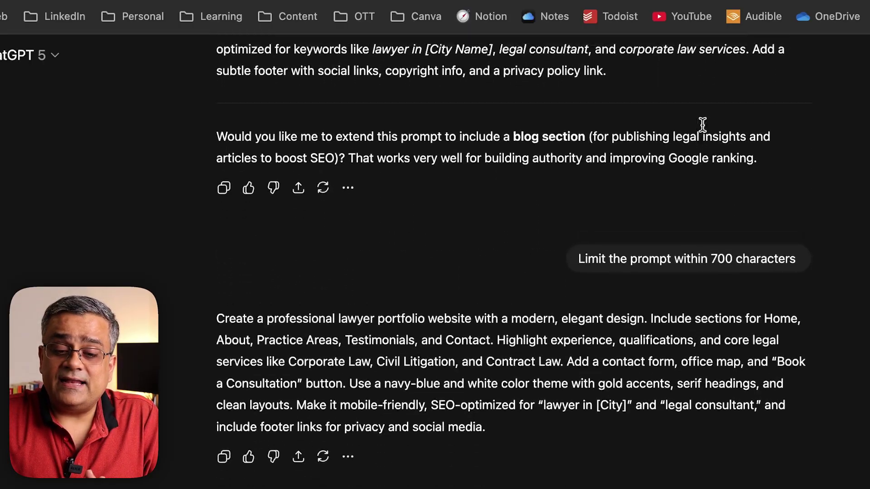
scroll(702, 124, "up", 3)
mouse_move(684, 330)
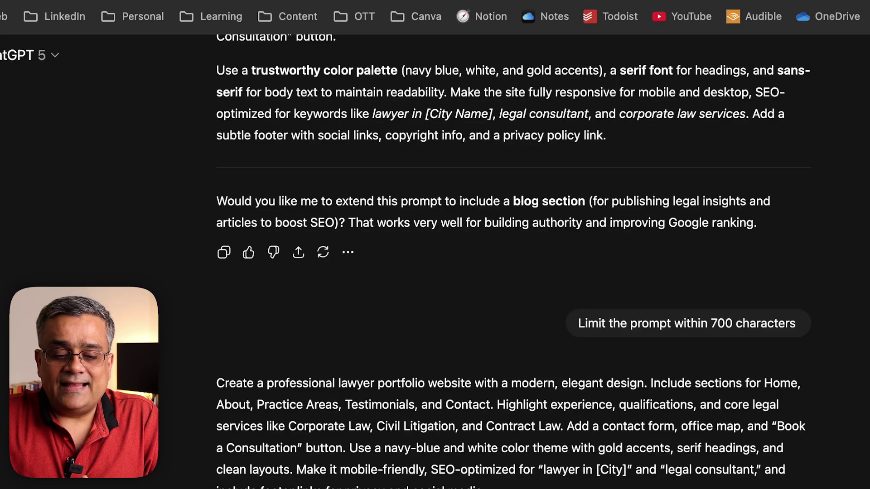
scroll(514, 262, "down", 3)
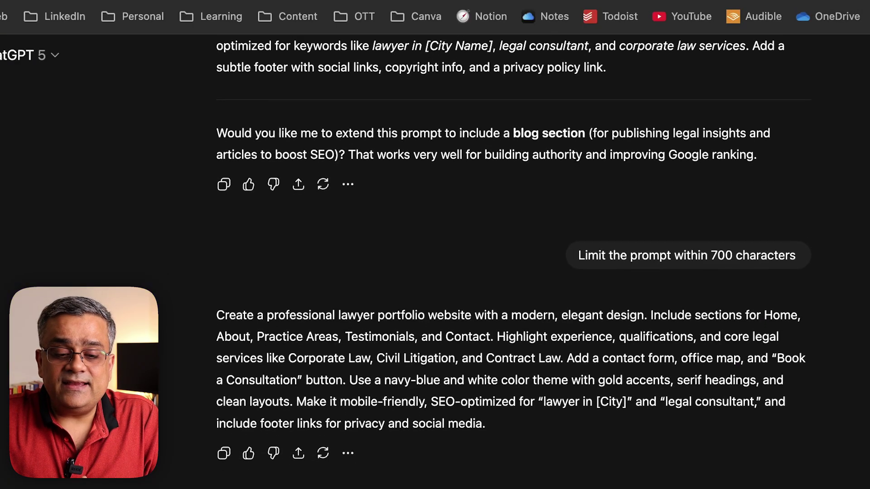
scroll(400, 355, "down", 10)
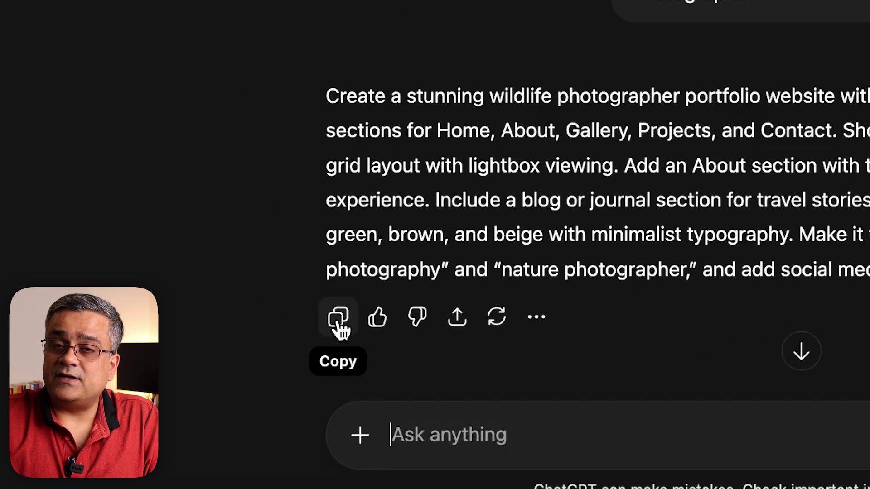
left_click(339, 323)
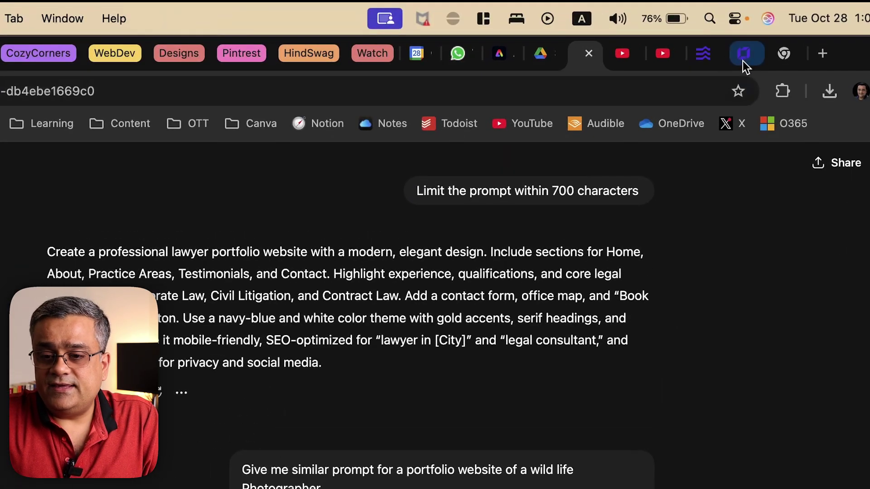
Paste the wildlife photographer prompt as the description and enter the photographer's name as brand name
left_click(744, 58)
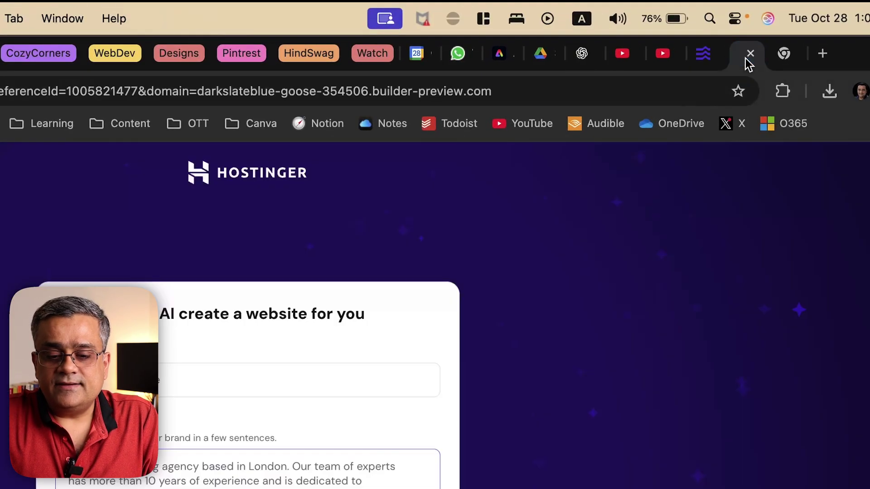
left_click(469, 300)
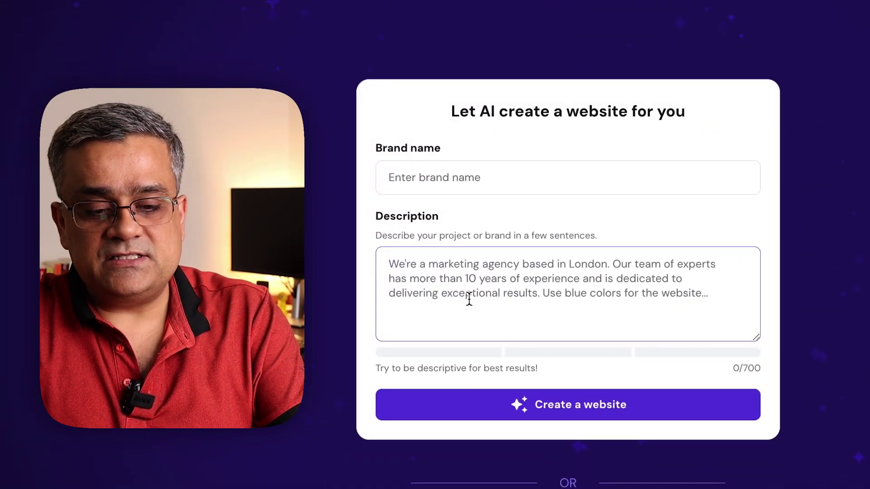
key("ctrl+v")
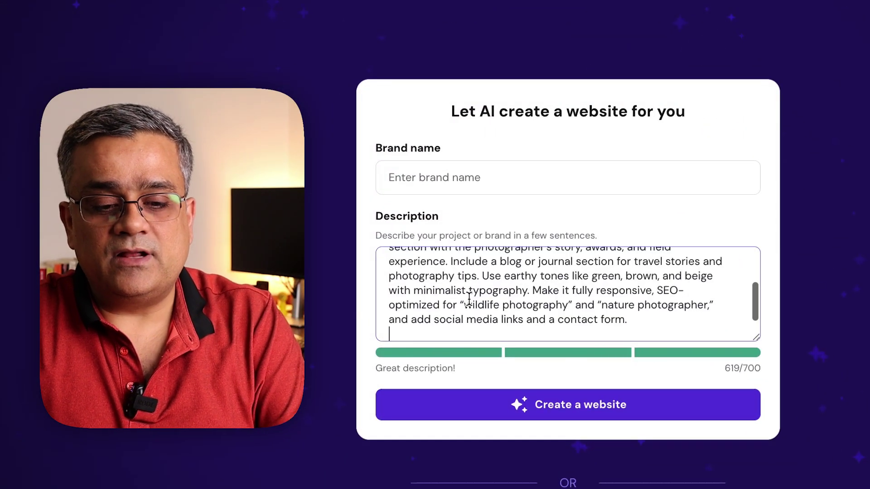
left_click(425, 177)
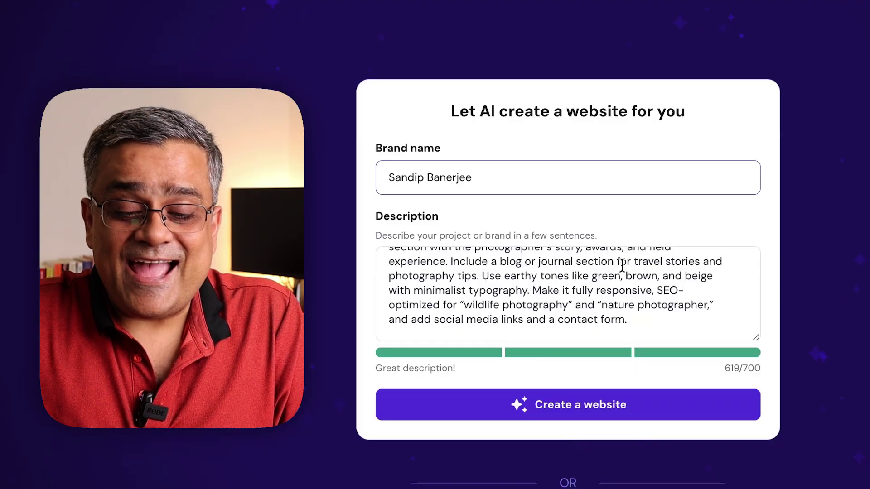
scroll(622, 266, "up", 2)
scroll(622, 266, "up", 2)
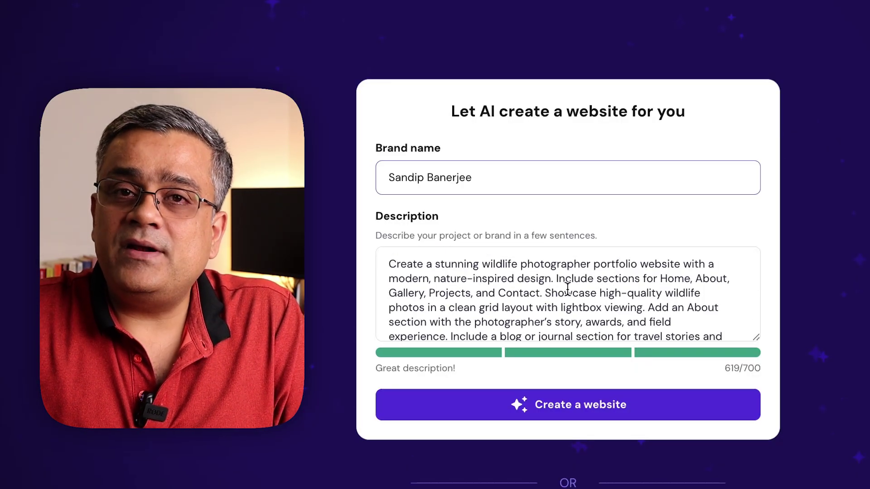
scroll(572, 283, "down", 3)
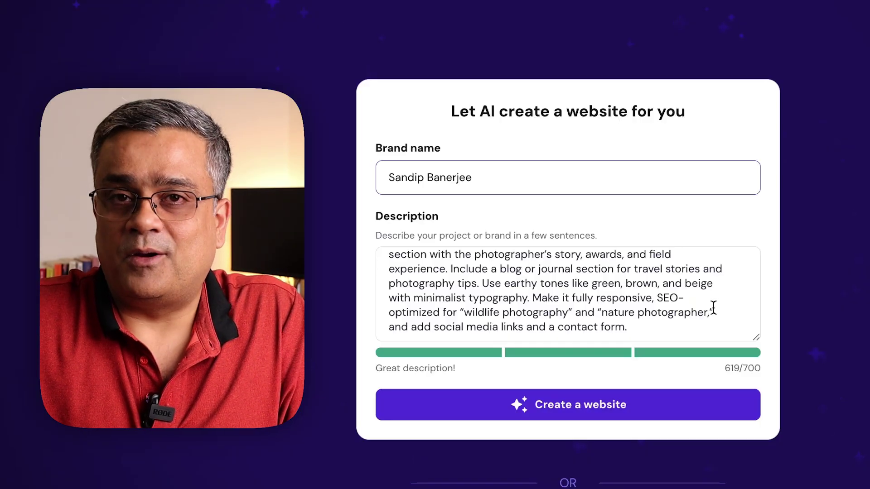
Generate the site and review its preview through Projects, Gallery and Contact Us down to the footer
left_click(597, 405)
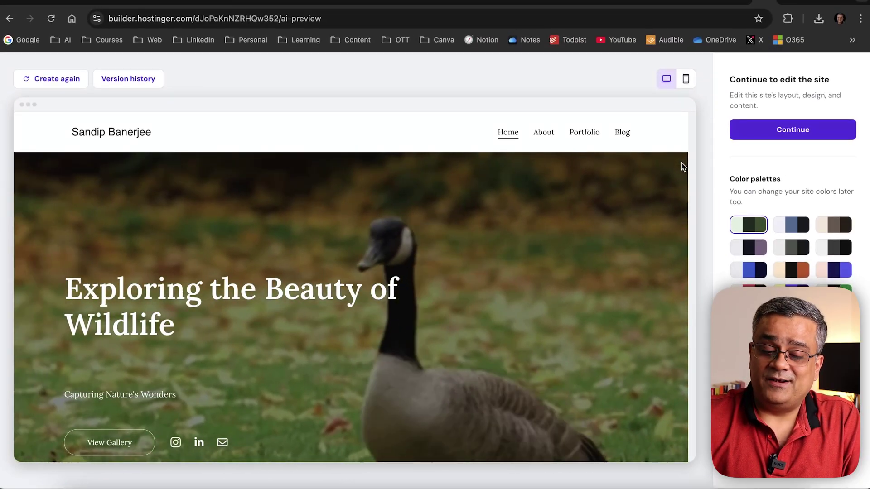
scroll(681, 162, "down", 5)
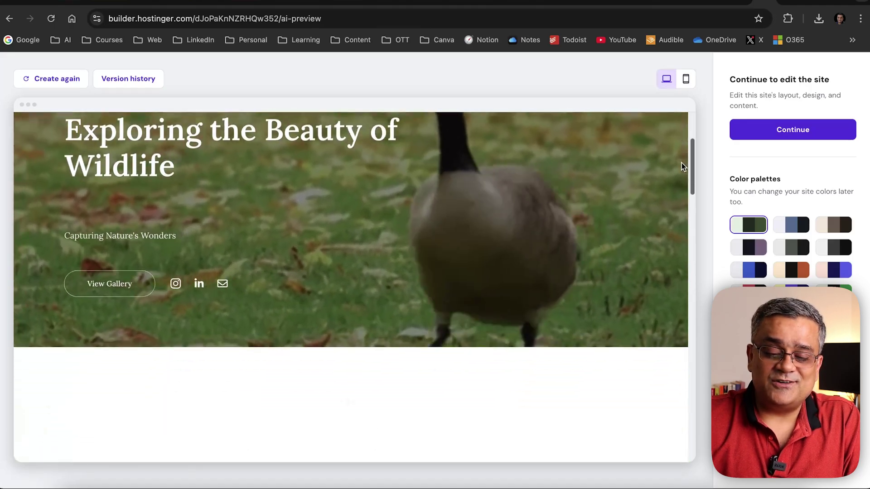
scroll(681, 162, "down", 9)
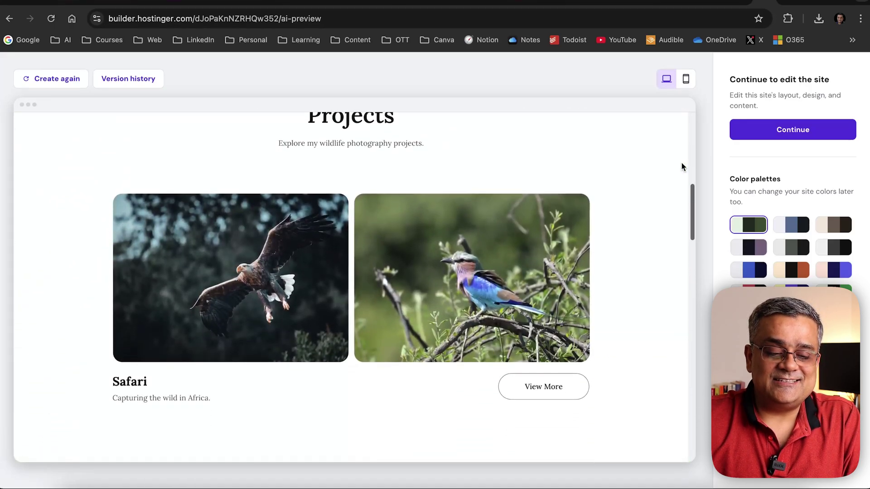
scroll(682, 164, "down", 6)
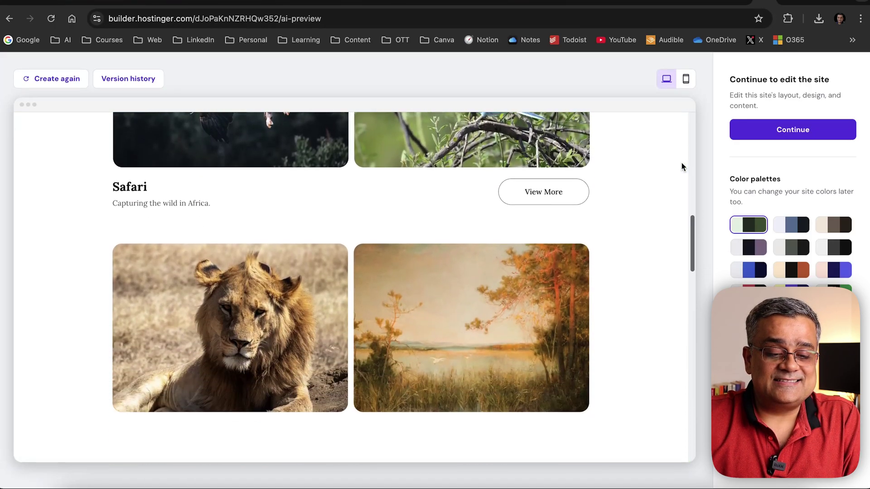
scroll(682, 164, "down", 3)
scroll(682, 167, "down", 7)
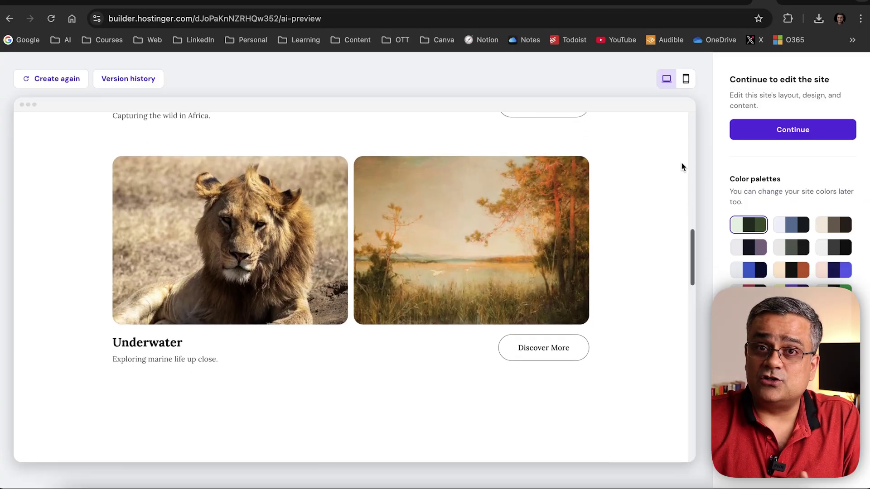
scroll(682, 164, "down", 9)
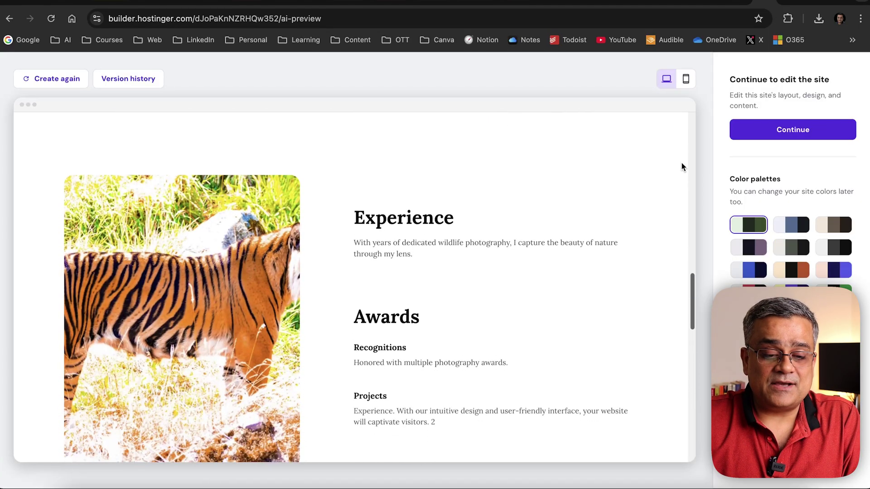
scroll(682, 167, "down", 2)
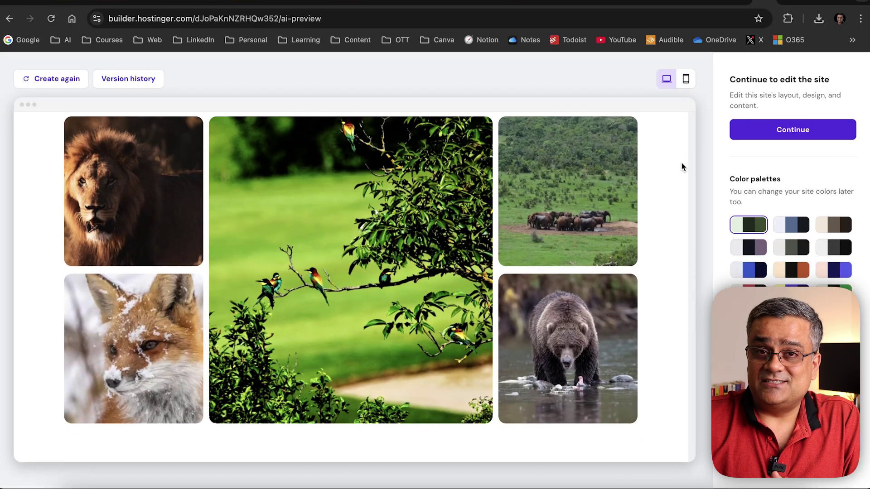
scroll(681, 166, "down", 10)
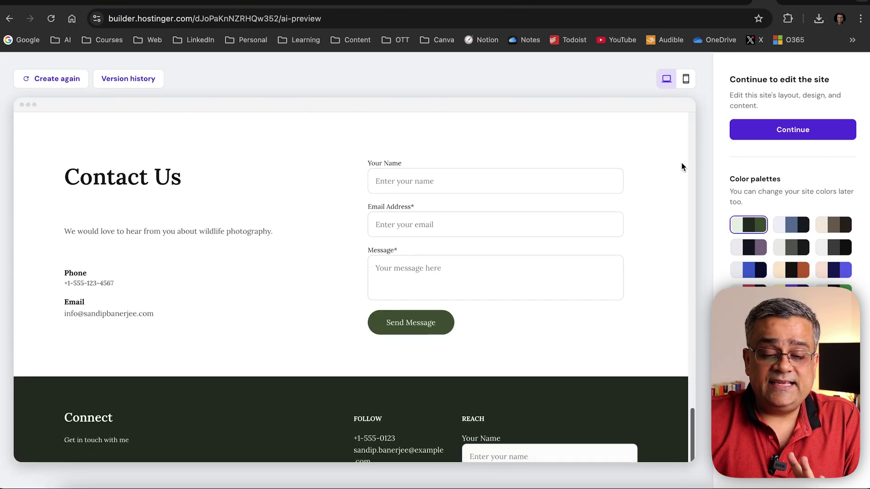
scroll(682, 166, "down", 2)
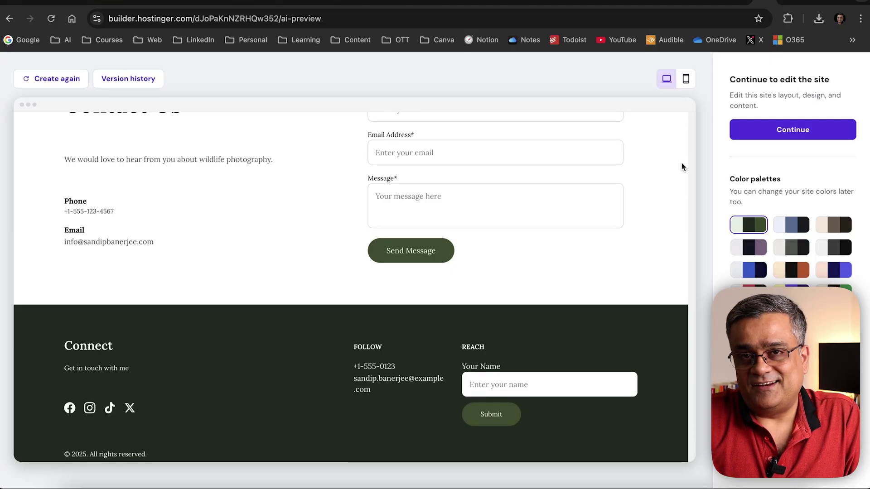
scroll(682, 167, "down", 1)
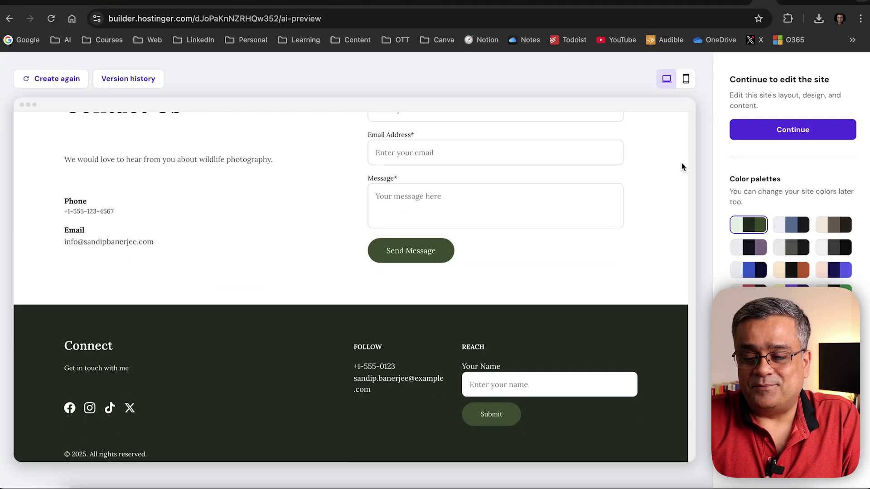
scroll(682, 166, "up", 2)
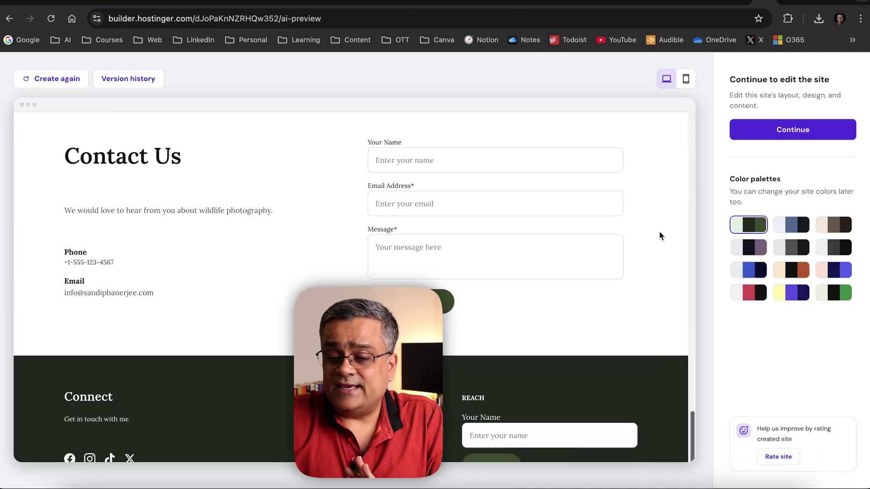
scroll(659, 232, "down", 2)
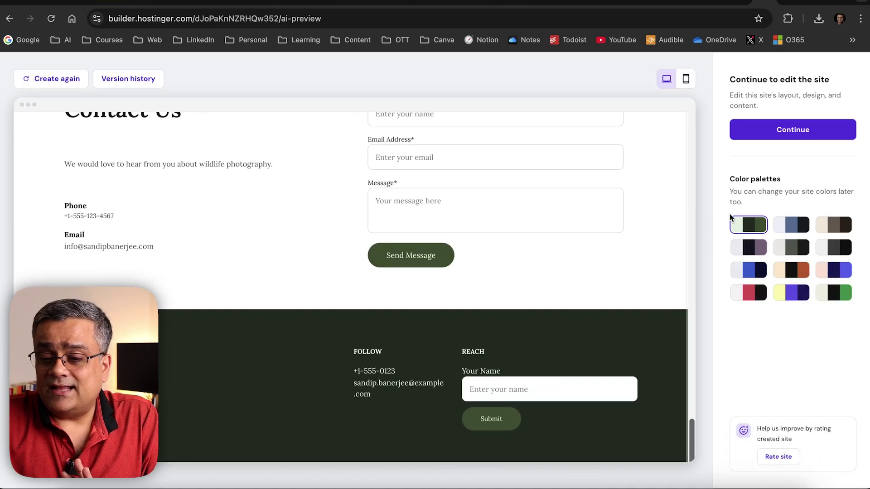
left_click(837, 291)
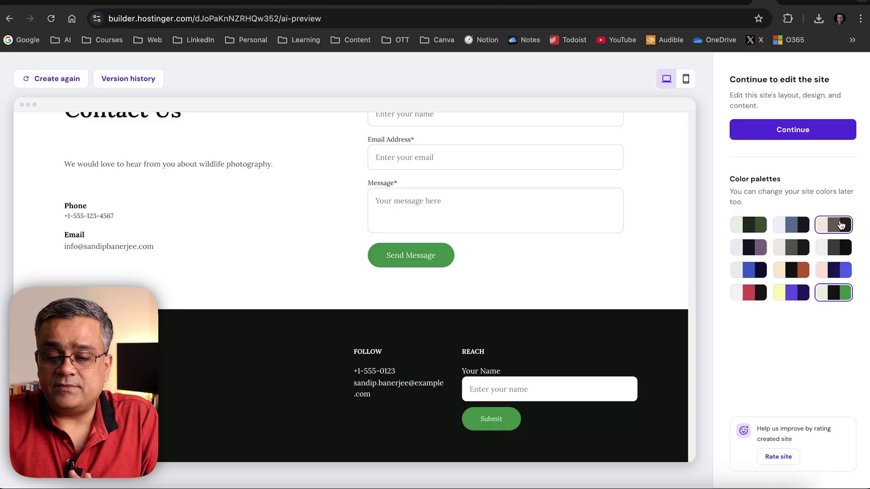
left_click(841, 225)
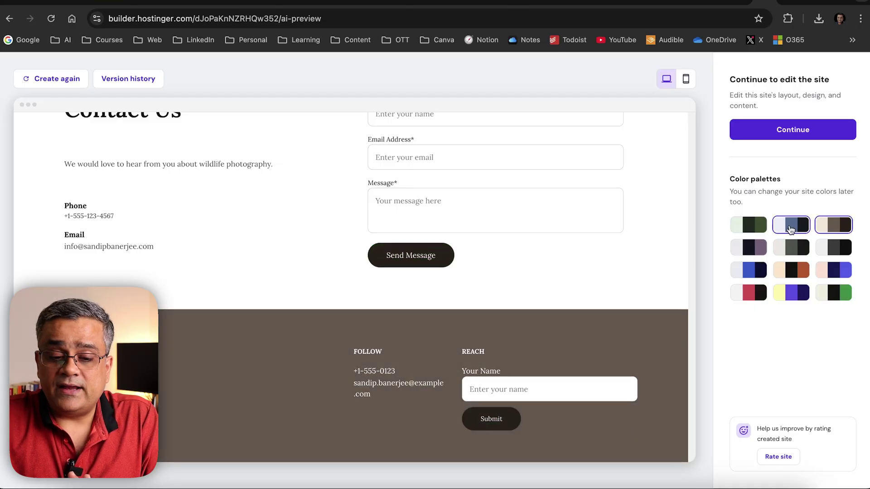
left_click(791, 230)
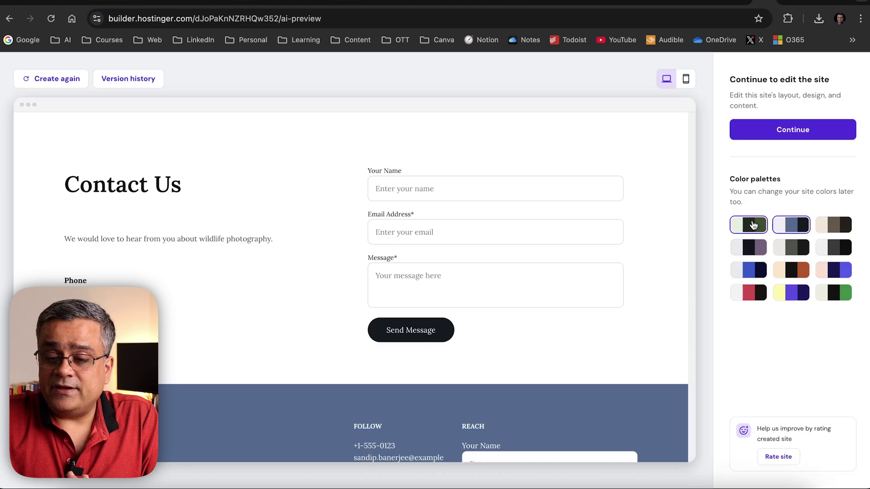
left_click(753, 226)
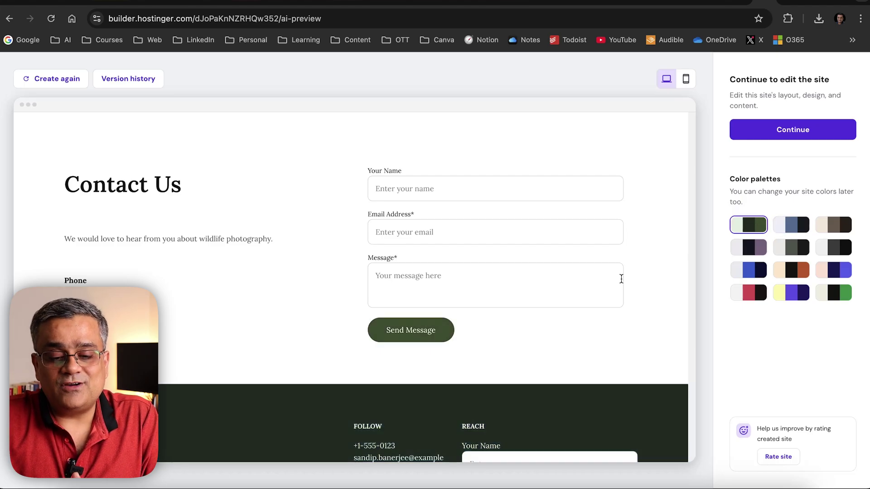
scroll(621, 279, "down", 3)
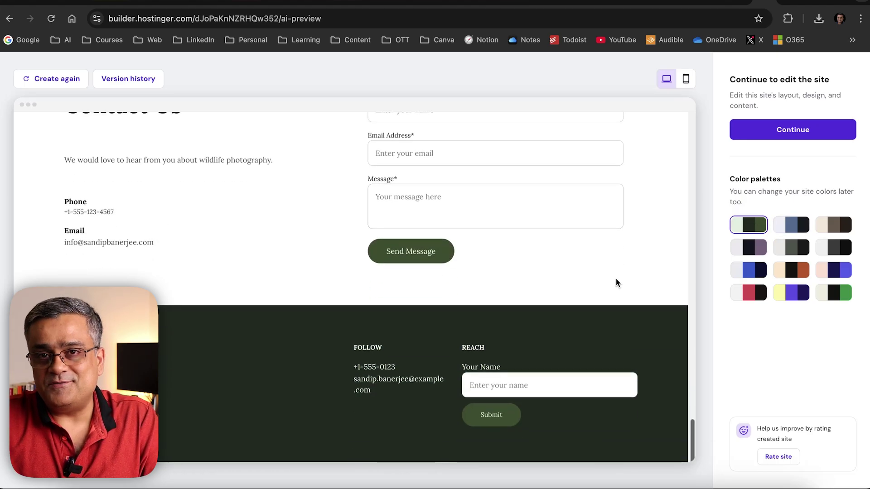
scroll(616, 279, "up", 10)
scroll(616, 279, "up", 10)
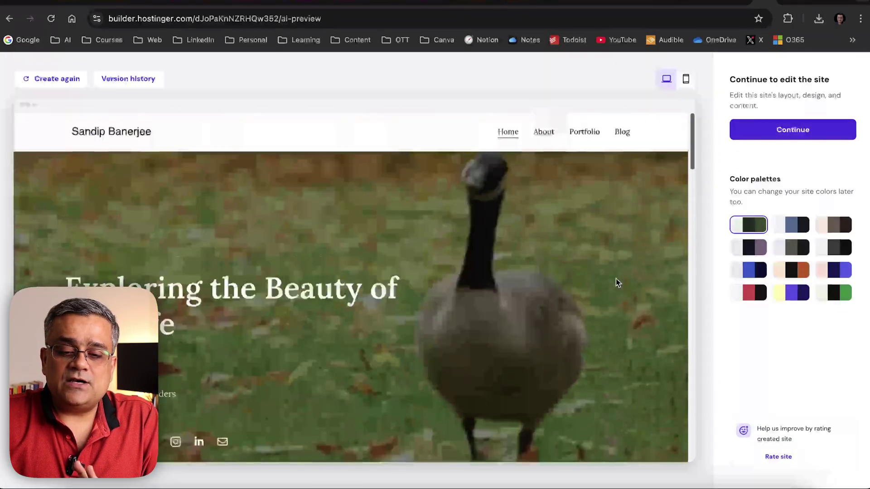
View the site's About page in the preview
left_click(545, 131)
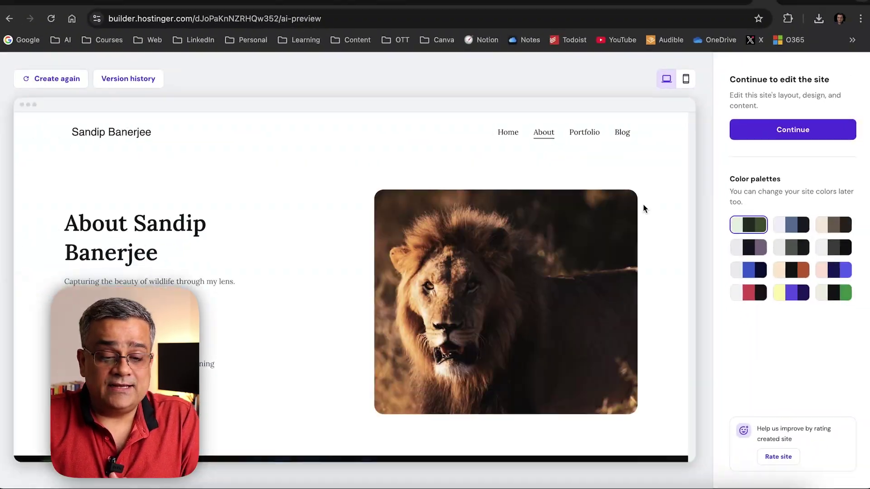
scroll(643, 205, "down", 10)
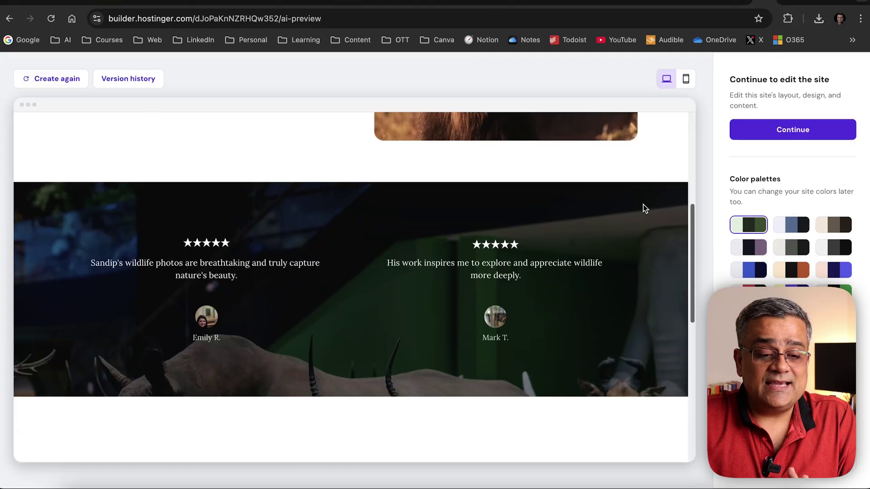
scroll(643, 205, "down", 7)
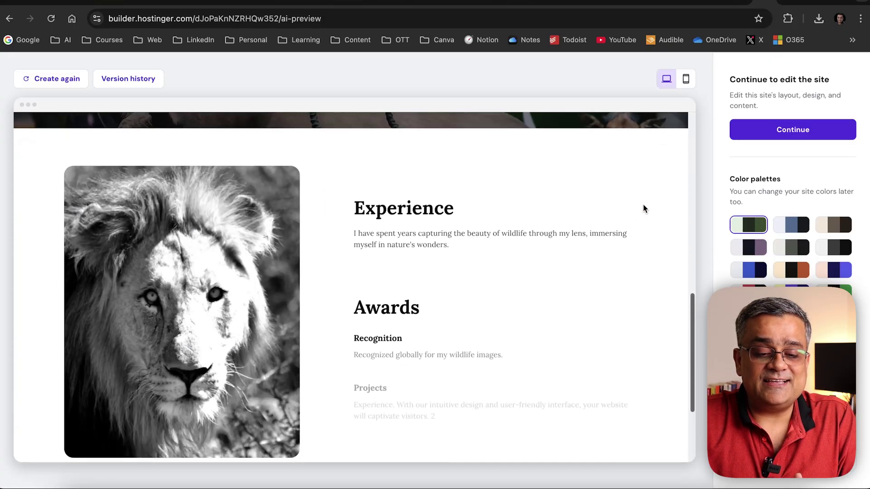
scroll(643, 205, "down", 2)
scroll(643, 205, "up", 8)
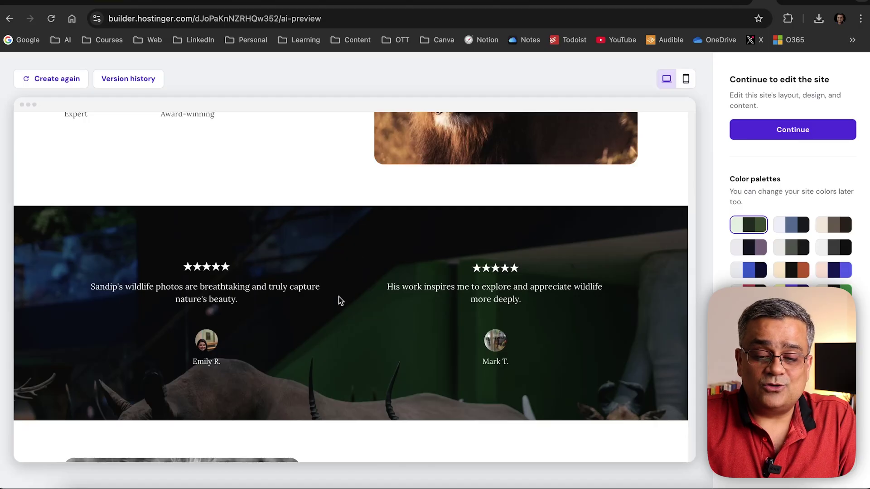
scroll(433, 357, "up", 5)
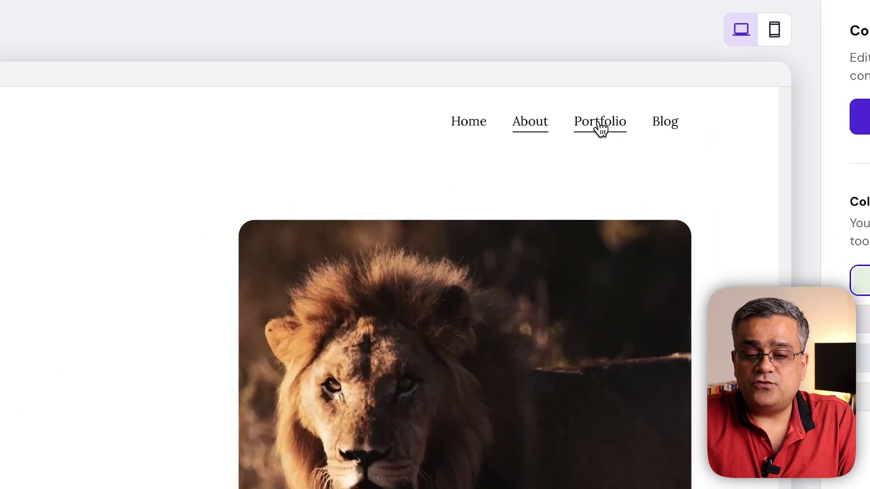
Browse the Portfolio photo gallery, then open the Blog page with its two posts
left_click(600, 126)
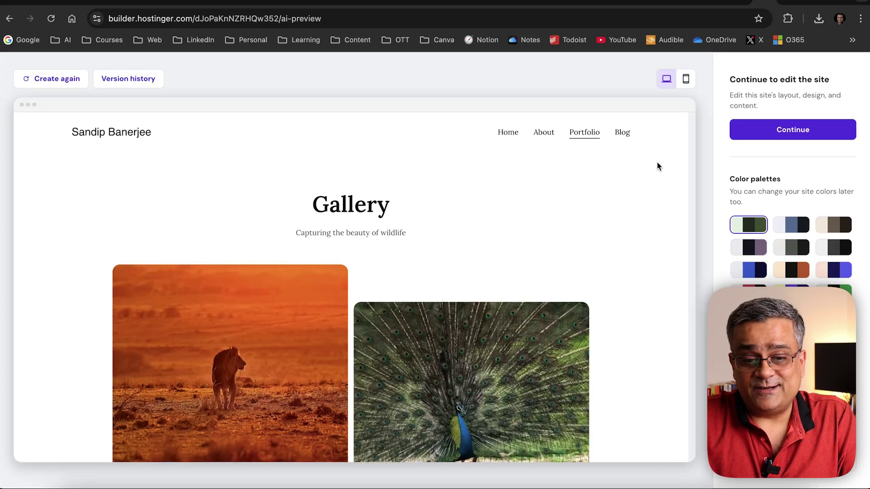
scroll(658, 167, "down", 7)
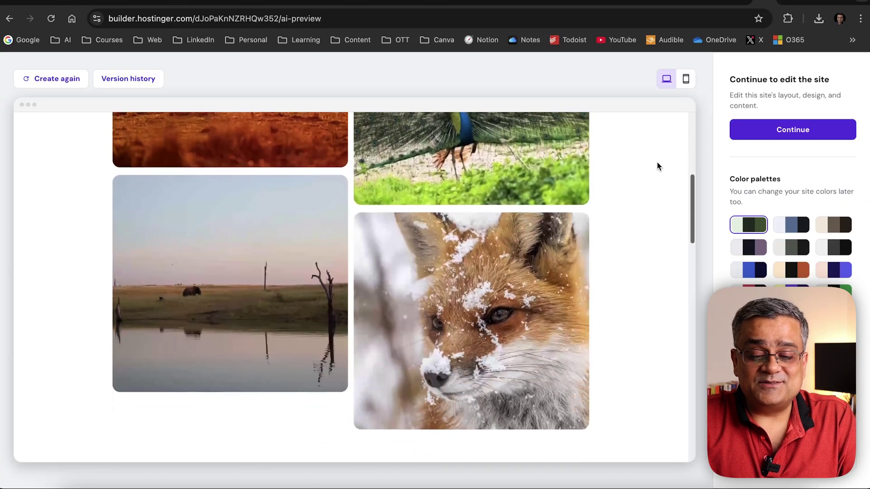
scroll(657, 165, "down", 3)
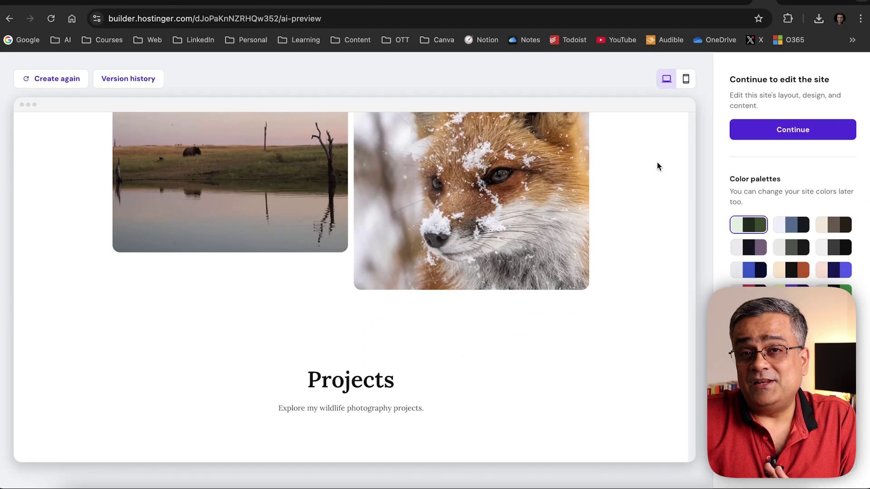
scroll(658, 166, "down", 6)
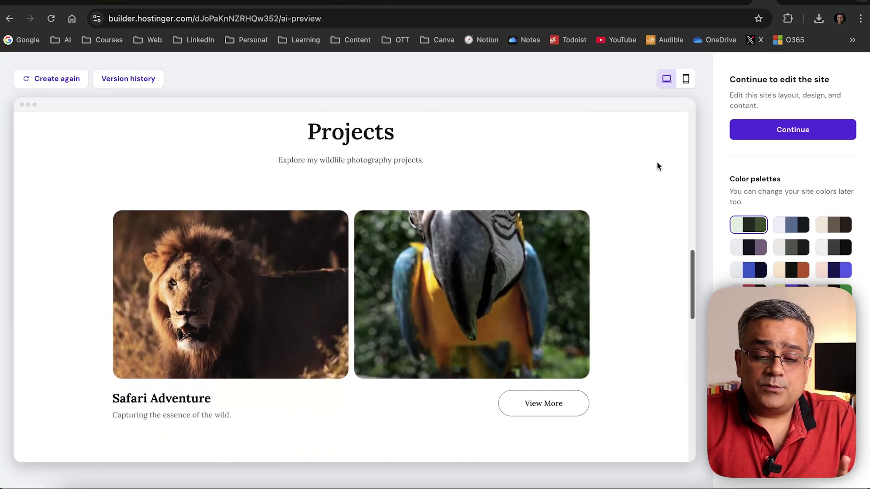
scroll(658, 166, "down", 6)
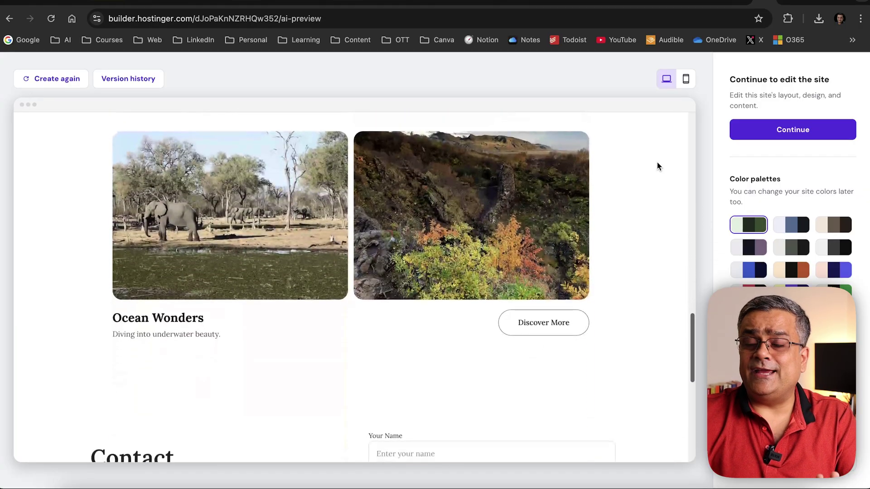
scroll(657, 163, "down", 6)
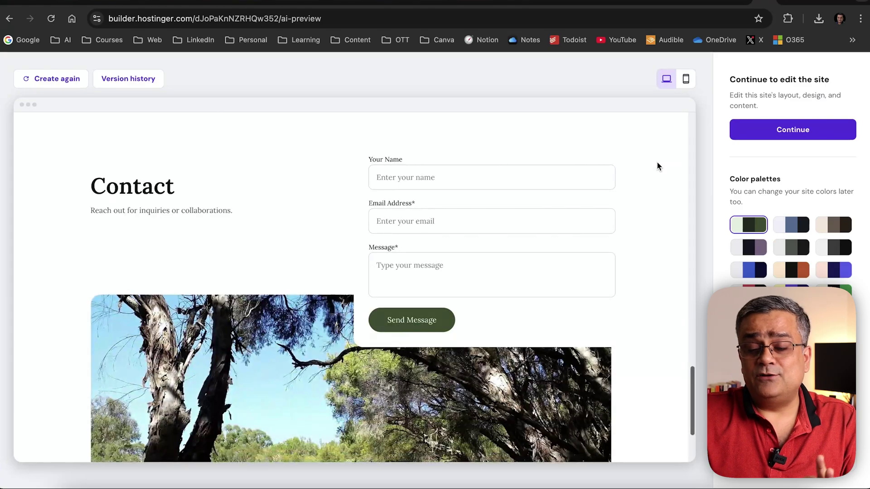
scroll(658, 166, "down", 4)
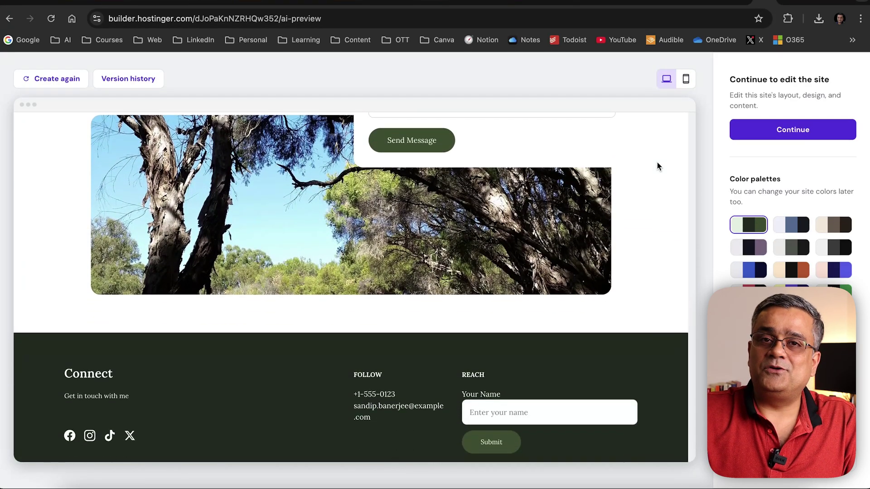
scroll(657, 163, "up", 15)
left_click(622, 133)
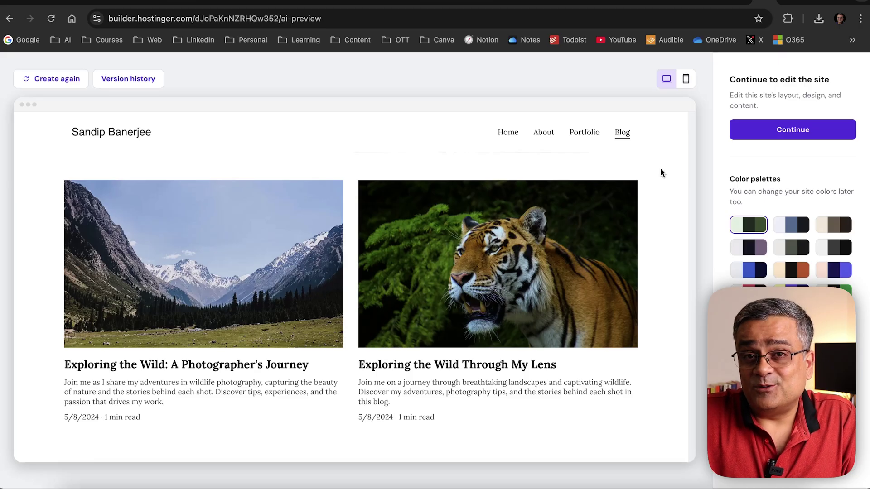
scroll(661, 173, "down", 6)
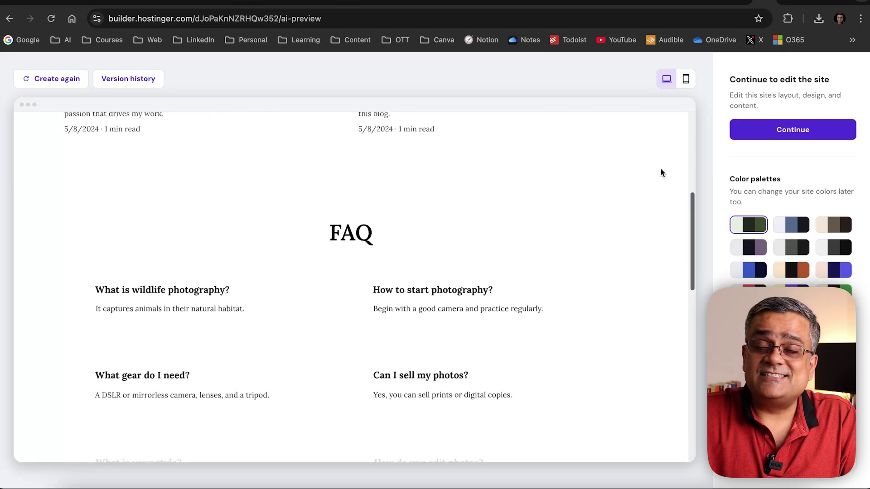
scroll(661, 173, "up", 3)
scroll(661, 173, "down", 5)
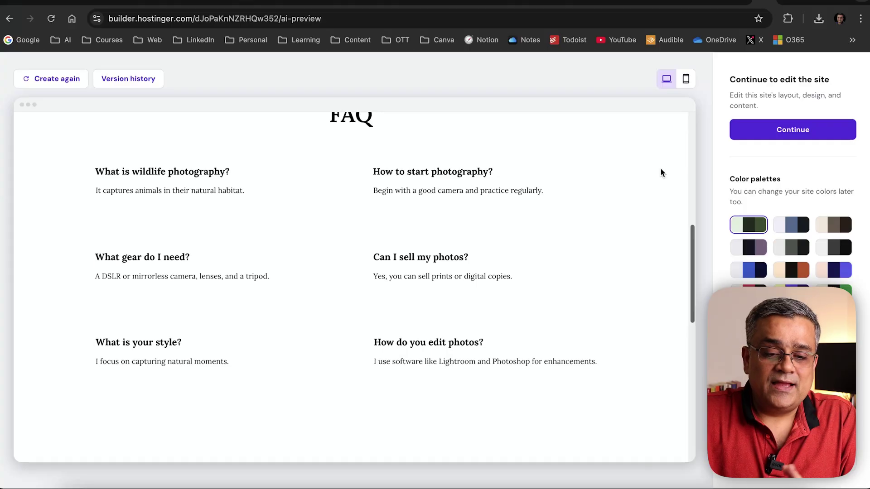
scroll(660, 173, "down", 6)
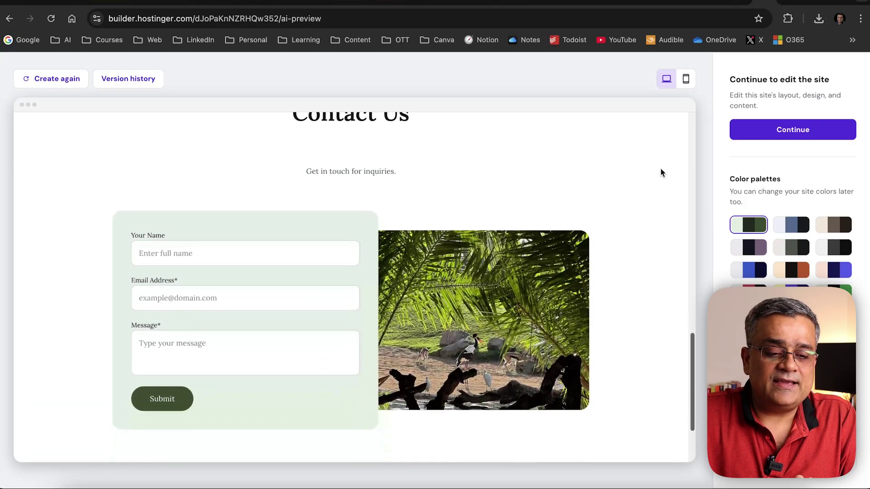
scroll(661, 173, "down", 2)
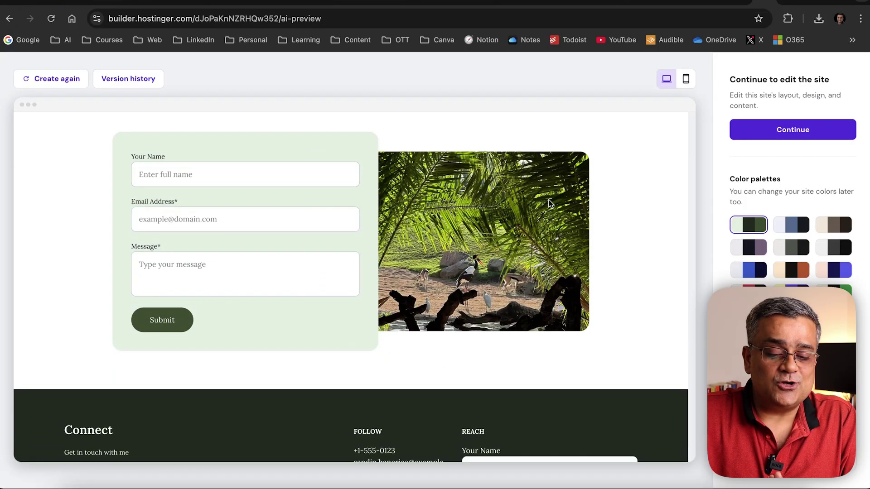
scroll(639, 200, "down", 3)
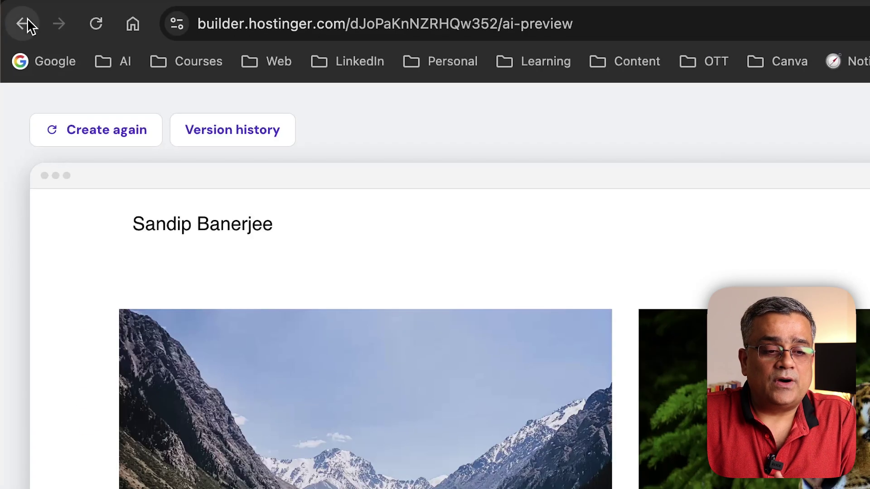
Leave the AI form and scroll through the ready-made website templates
left_click(10, 18)
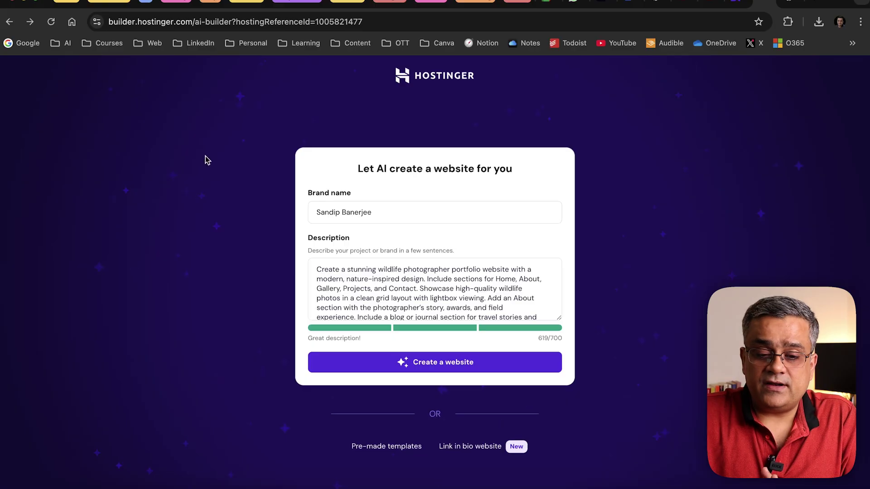
left_click(391, 450)
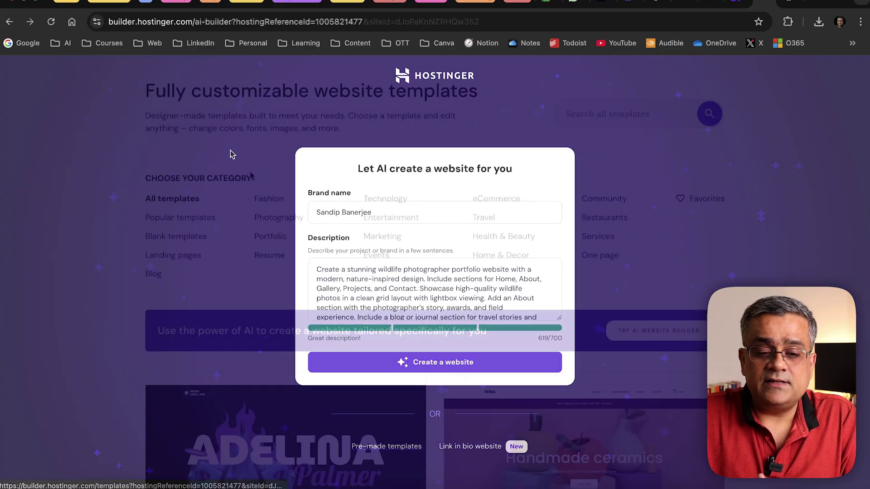
scroll(390, 194, "down", 2)
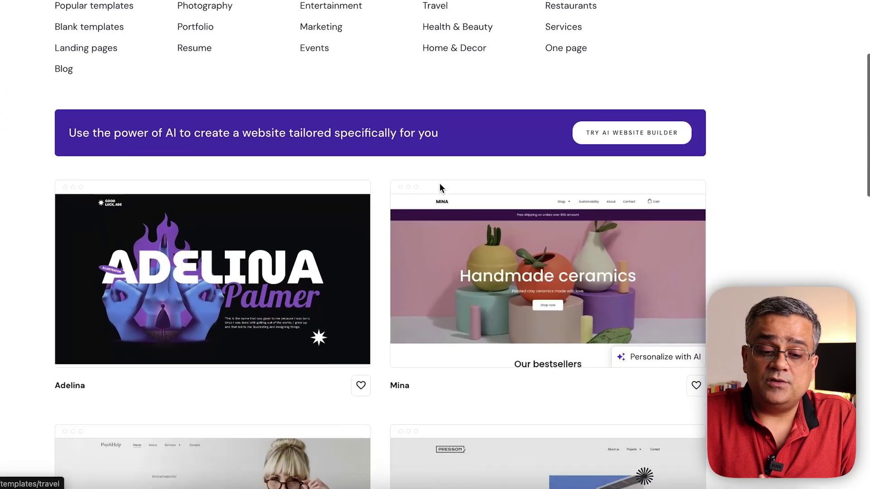
scroll(440, 187, "down", 8)
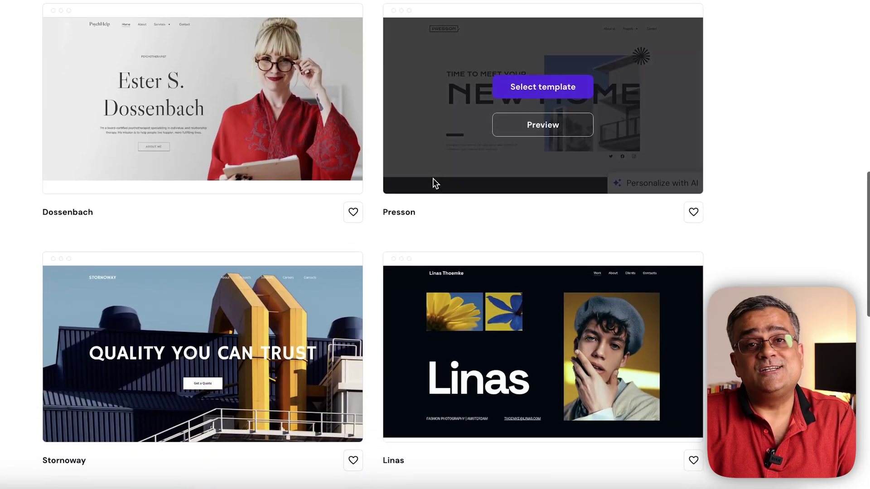
scroll(434, 183, "down", 6)
scroll(433, 183, "down", 6)
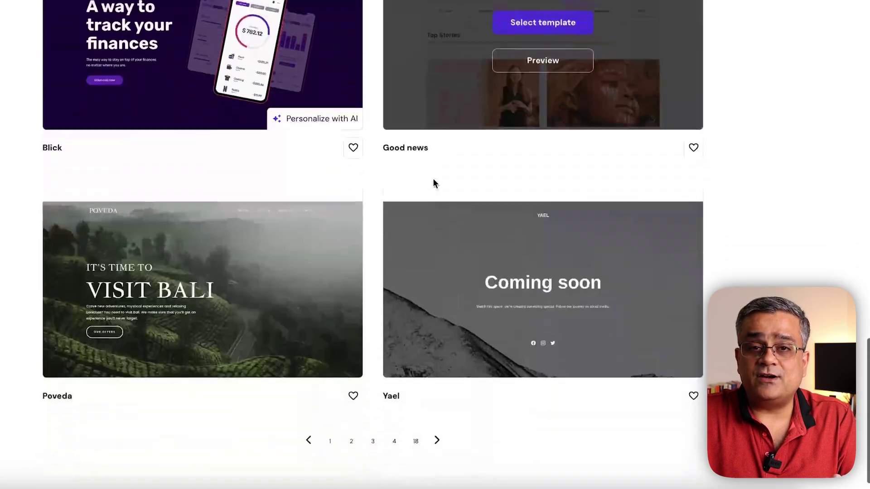
scroll(430, 183, "up", 15)
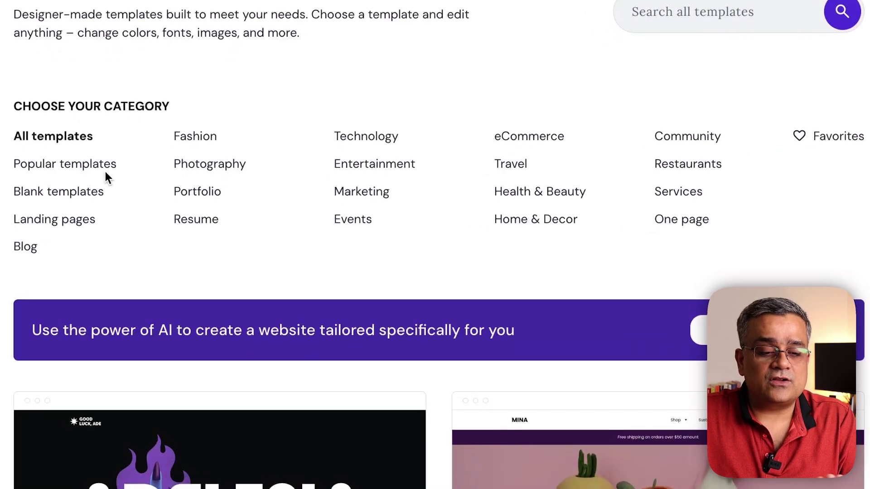
Filter the templates to Photography, then return to the filled-in AI creation form
left_click(216, 166)
scroll(428, 251, "down", 5)
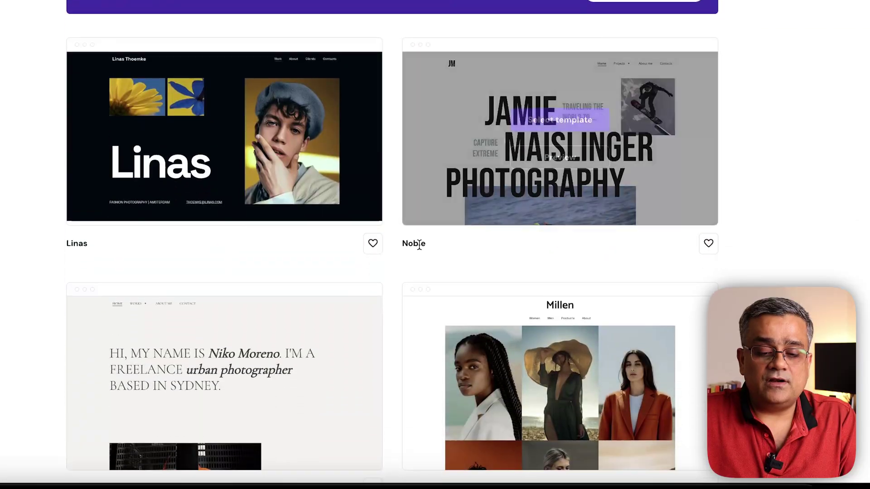
scroll(419, 245, "down", 10)
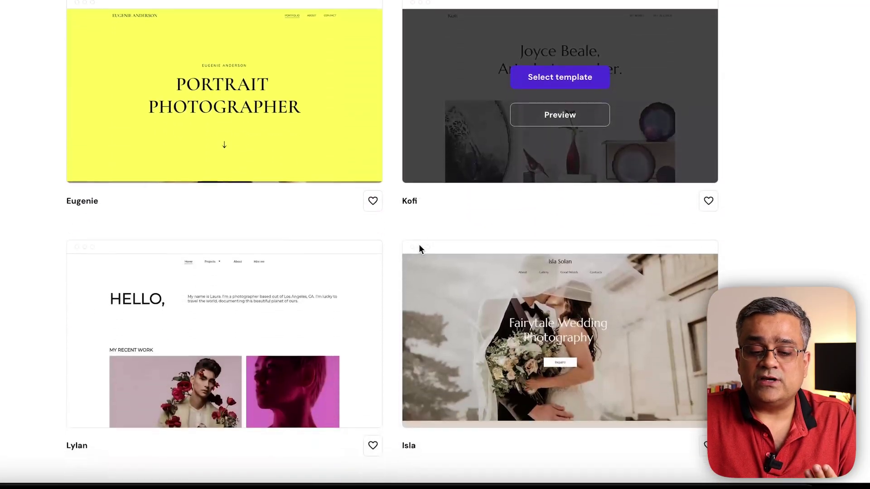
scroll(392, 334, "down", 6)
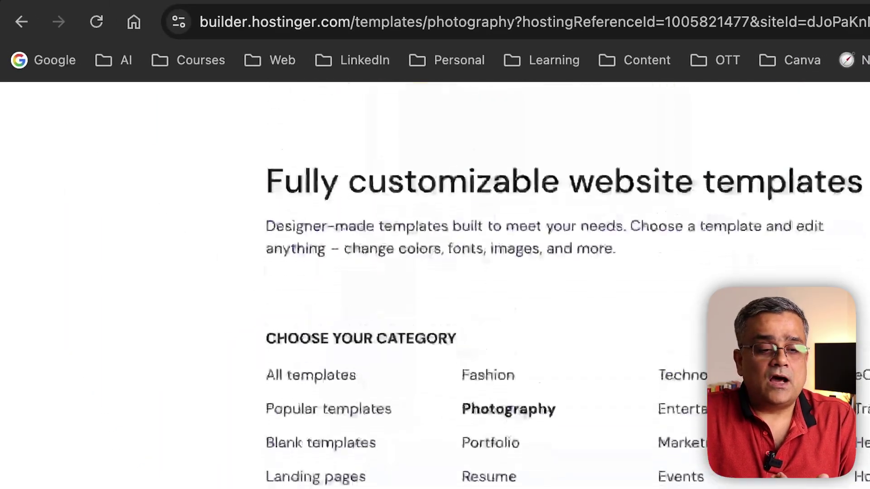
left_click(21, 22)
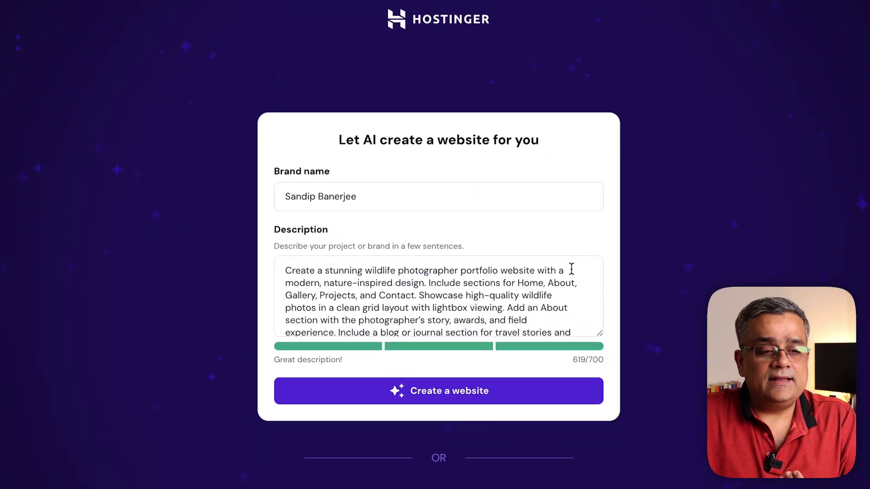
Generate the Wildlife Wonders site from the wildlife photographer description
left_click(435, 393)
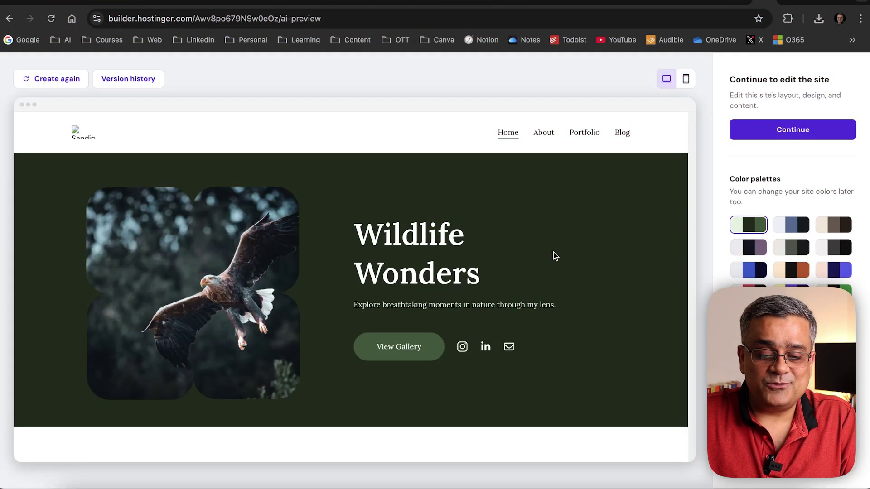
Scroll through the generated Home page preview with the eagle hero
scroll(554, 252, "down", 10)
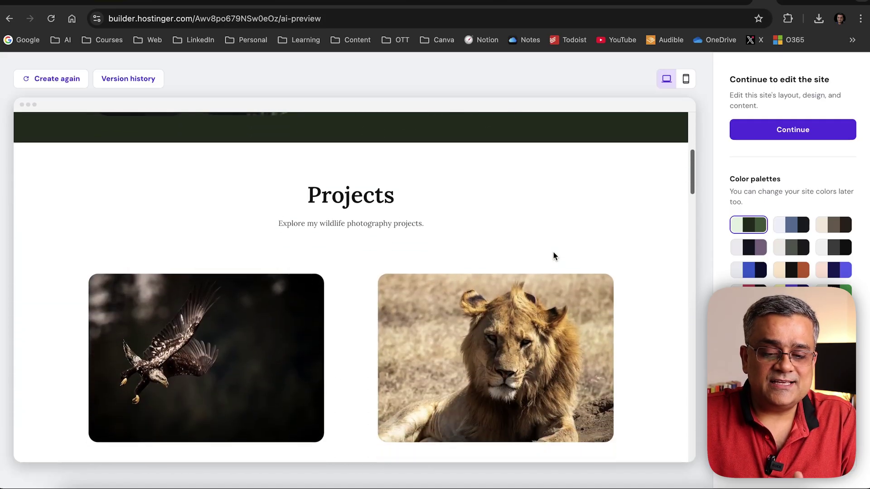
scroll(655, 240, "down", 10)
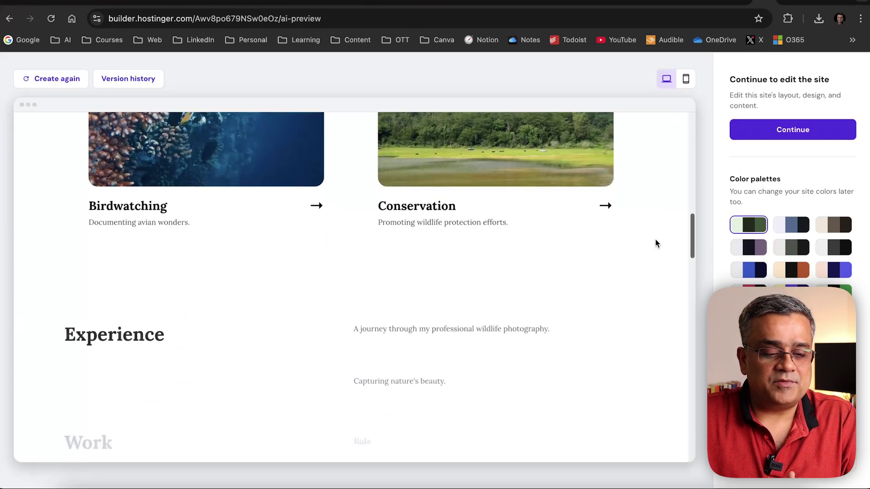
scroll(655, 243, "down", 10)
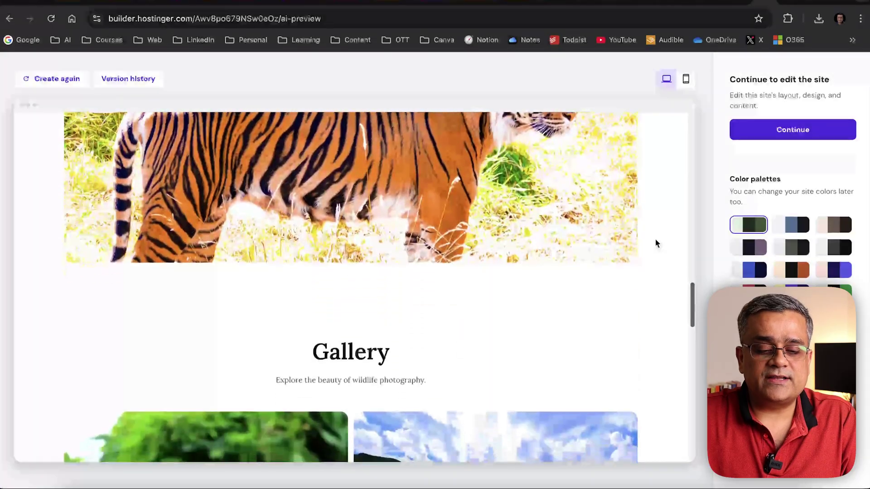
scroll(656, 244, "down", 10)
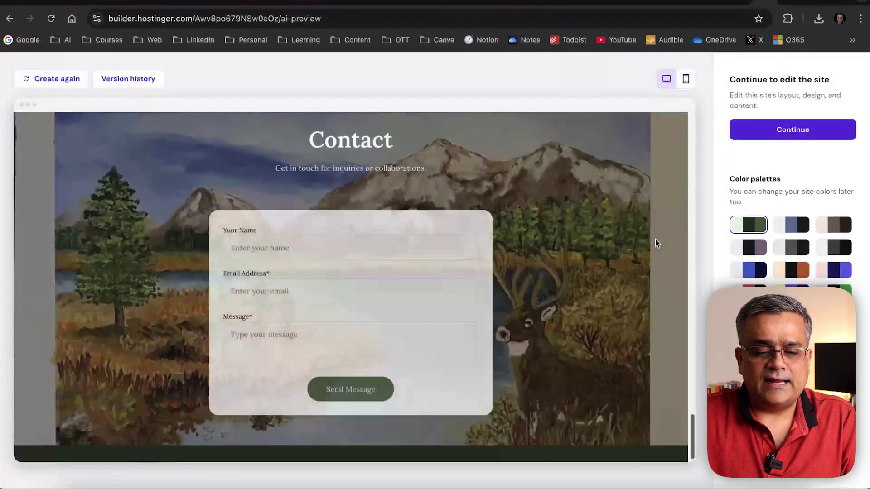
scroll(655, 239, "up", 20)
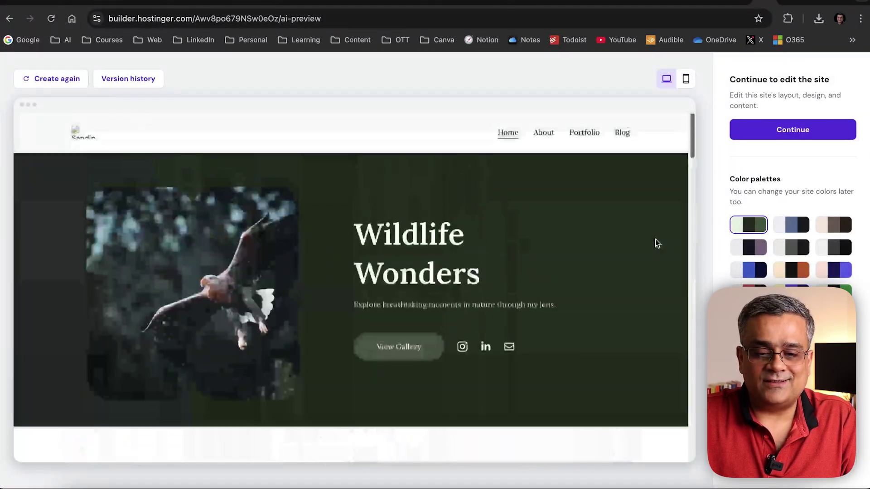
Review the About page down to its Contact Me form, then view the Portfolio gallery
left_click(544, 134)
scroll(674, 164, "down", 3)
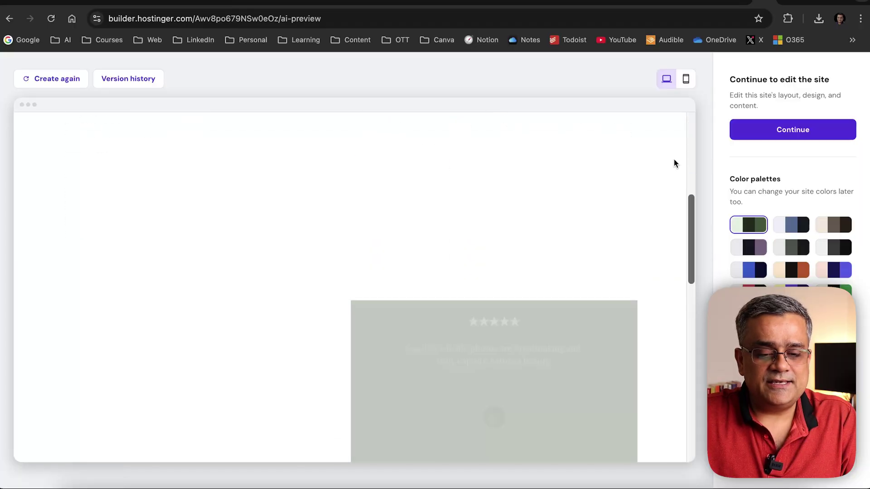
scroll(674, 163, "down", 5)
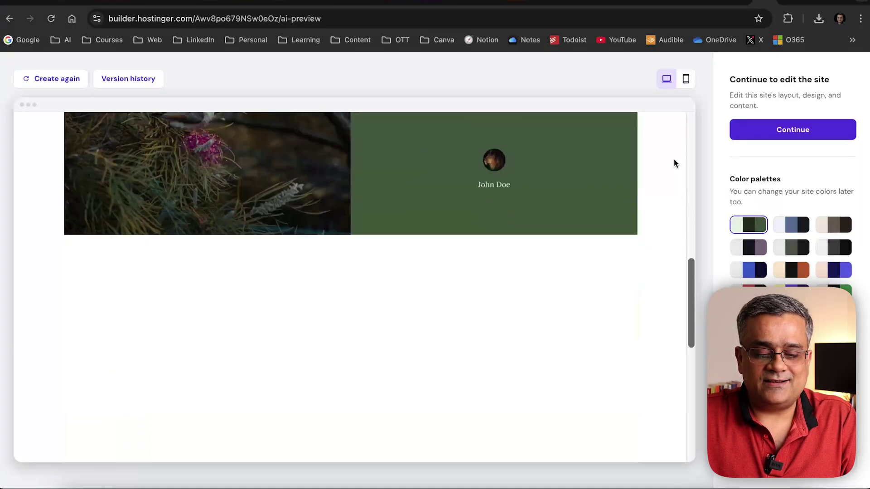
scroll(673, 163, "down", 4)
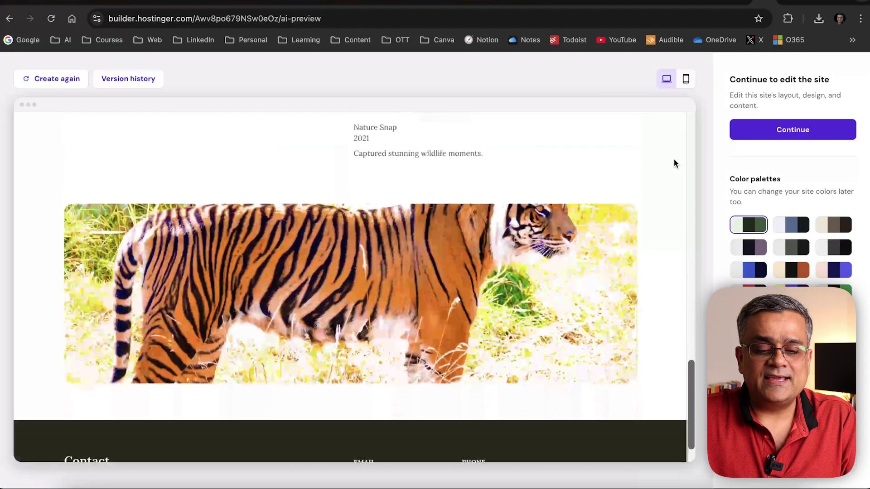
scroll(673, 163, "up", 8)
scroll(673, 163, "up", 5)
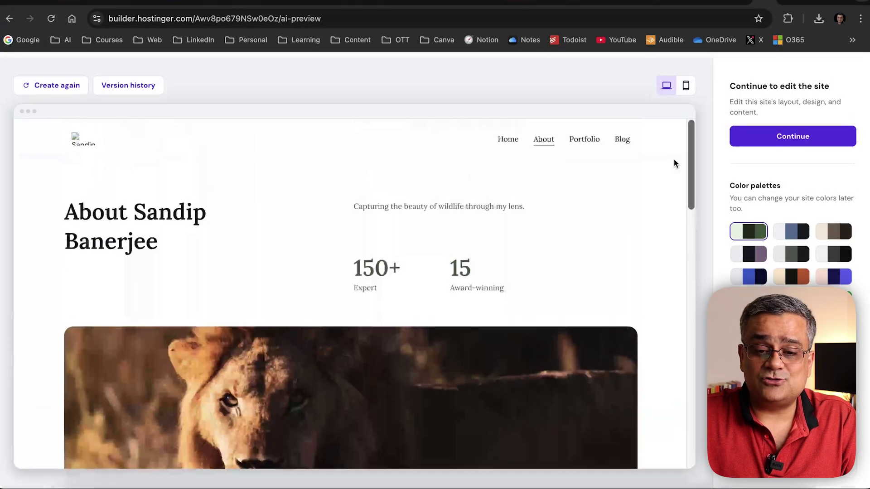
left_click(584, 134)
scroll(683, 175, "down", 10)
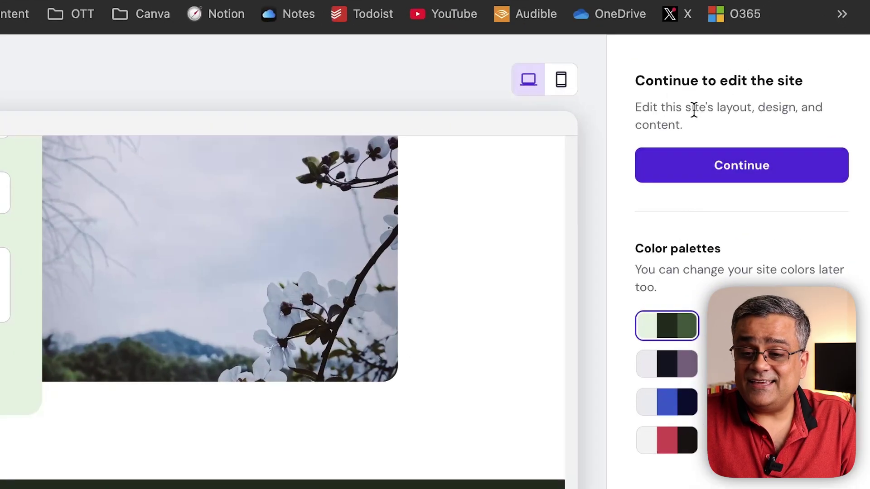
Open the generated Wildlife Wonders site in the editor on its Home page
left_click(760, 167)
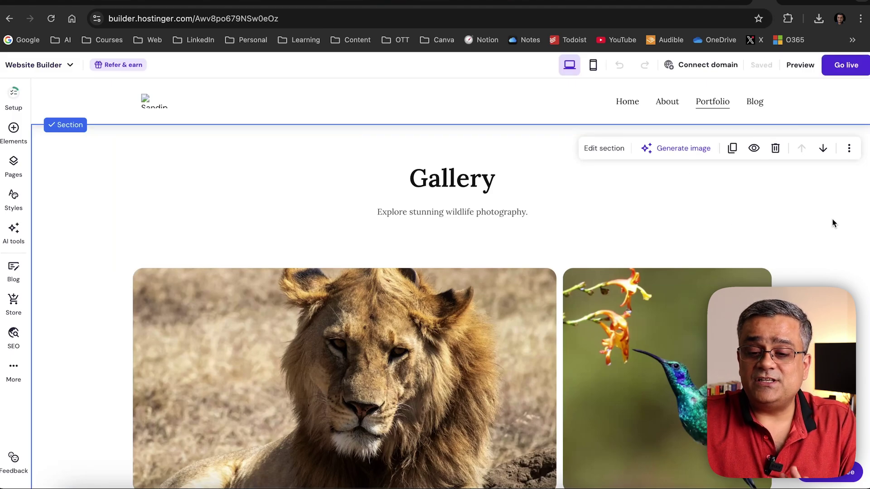
scroll(832, 219, "down", 8)
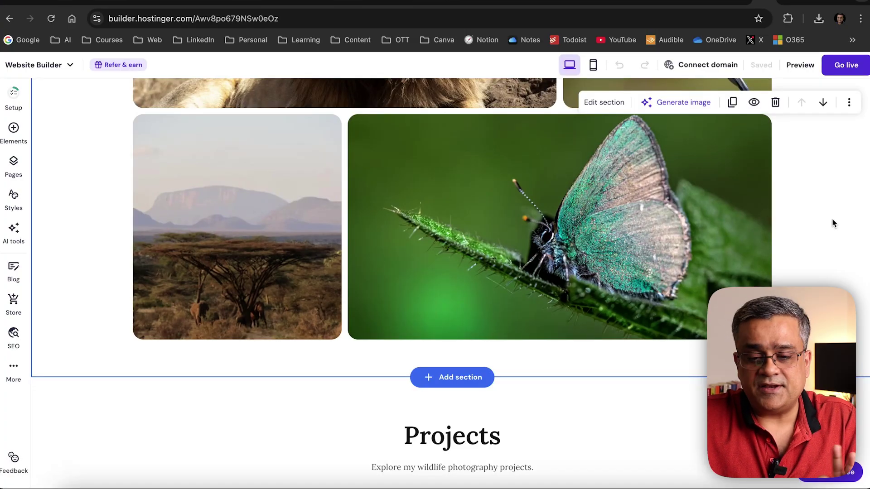
scroll(832, 224, "up", 10)
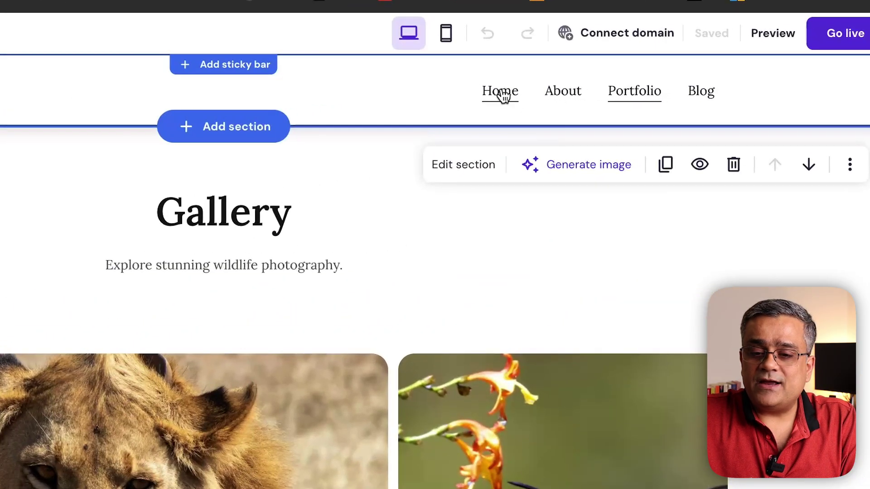
left_click(621, 101)
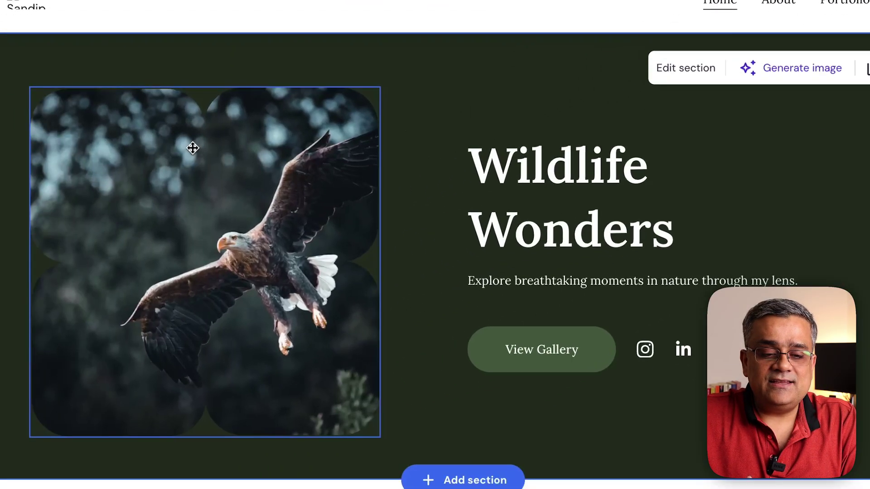
Inspect the eagle hero image's Style, Action and Shape settings, then close them
left_click(193, 148)
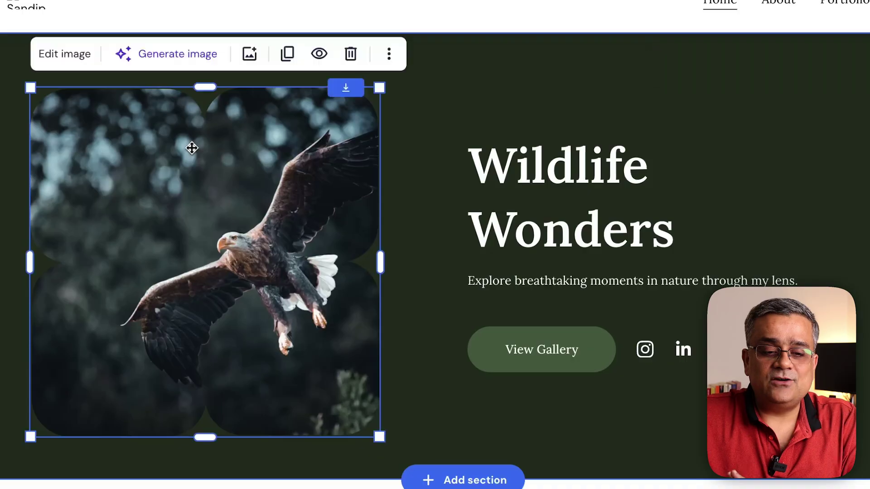
left_click(67, 62)
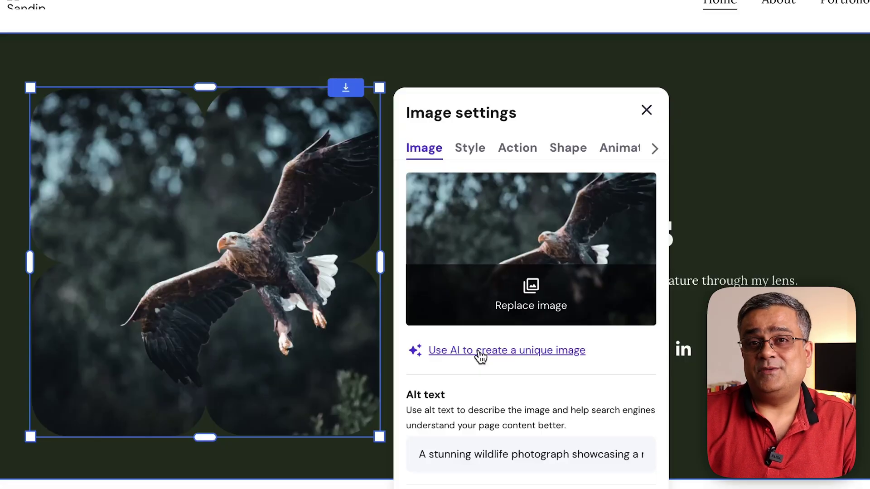
left_click(475, 157)
left_click(512, 154)
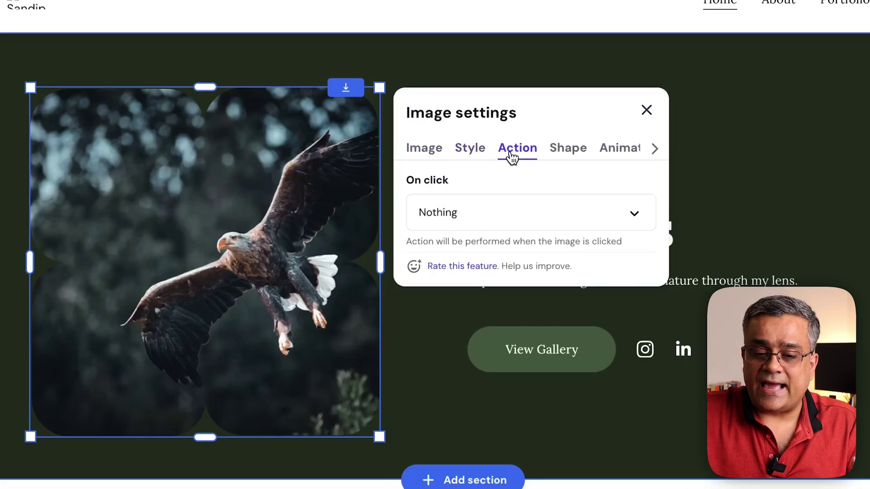
left_click(569, 155)
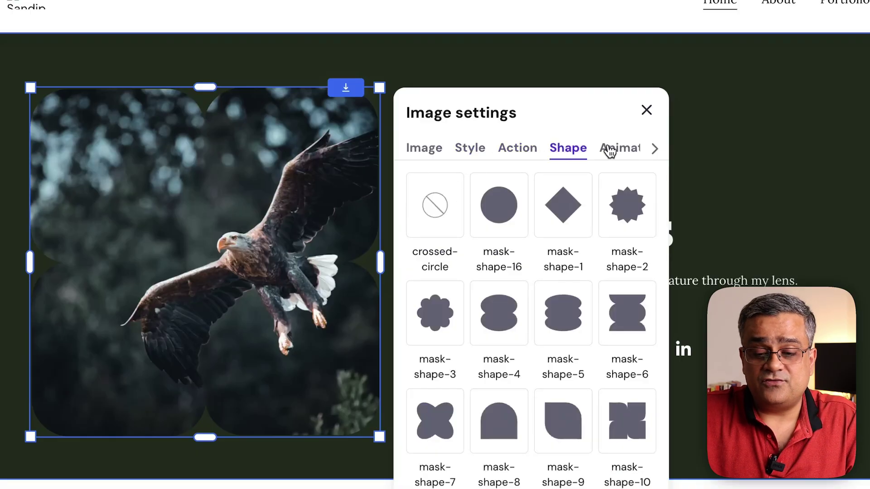
left_click(647, 110)
Edit the 'Wildlife Wonders' heading, removing stray typed letters so it stays unchanged
left_click(556, 172)
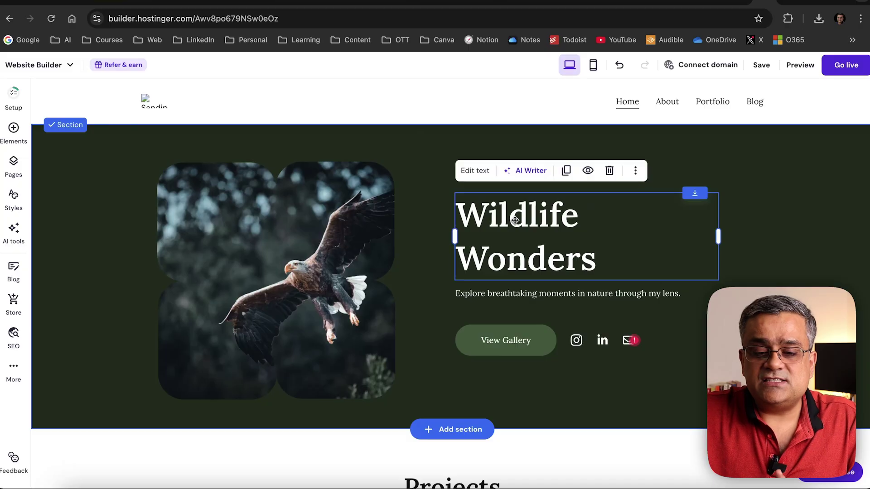
left_click(482, 179)
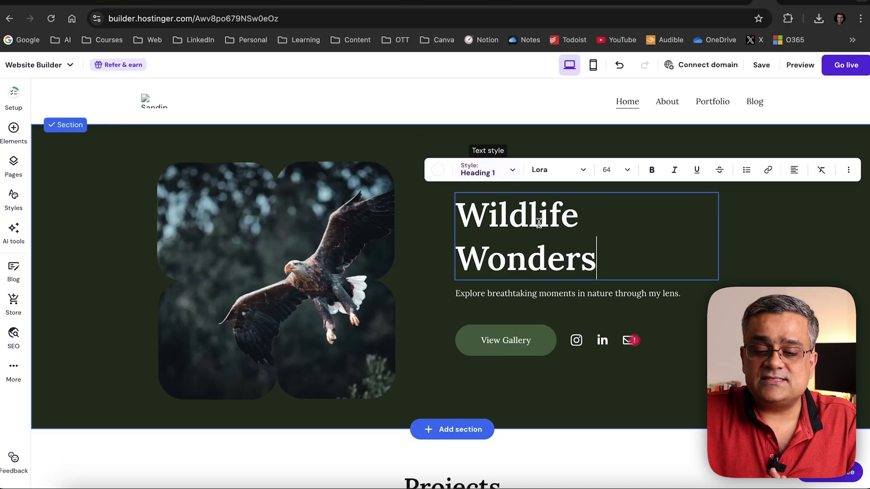
left_click(596, 263)
type("sss")
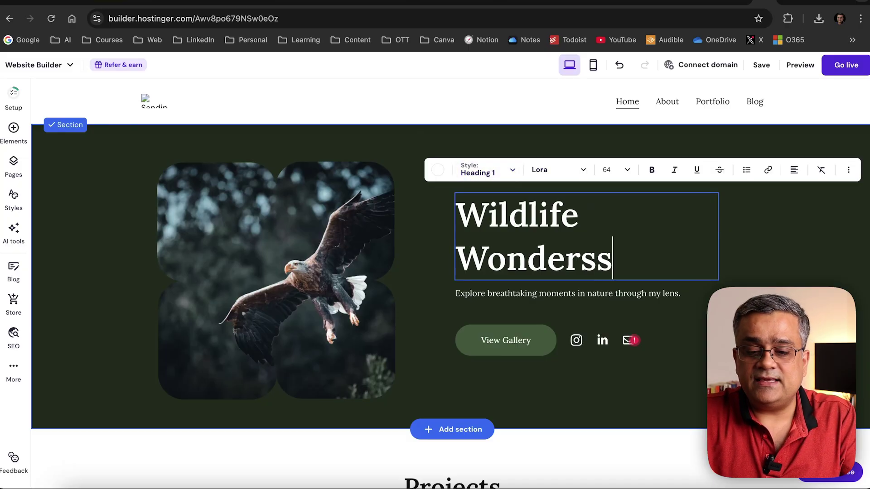
key("BackSpace")
key("BackSpace")
key("BackSpace")
key("Escape")
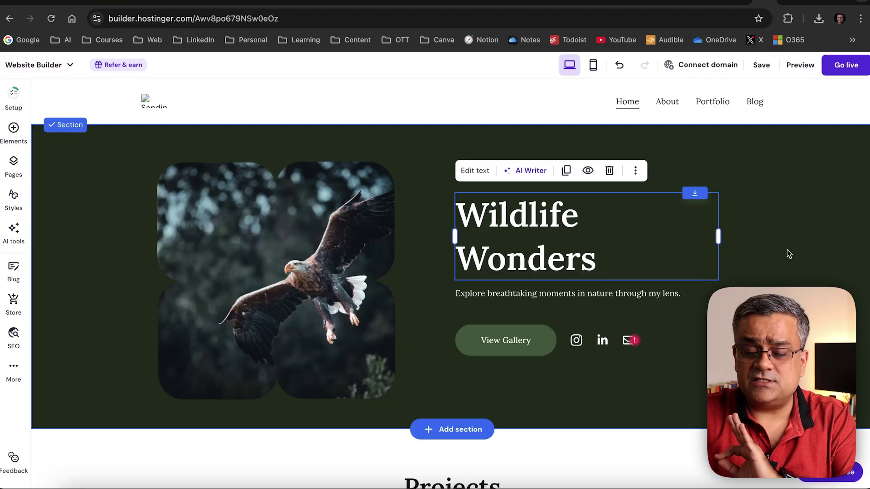
Give the View Gallery button a Slide animation and return to the hero
left_click(494, 344)
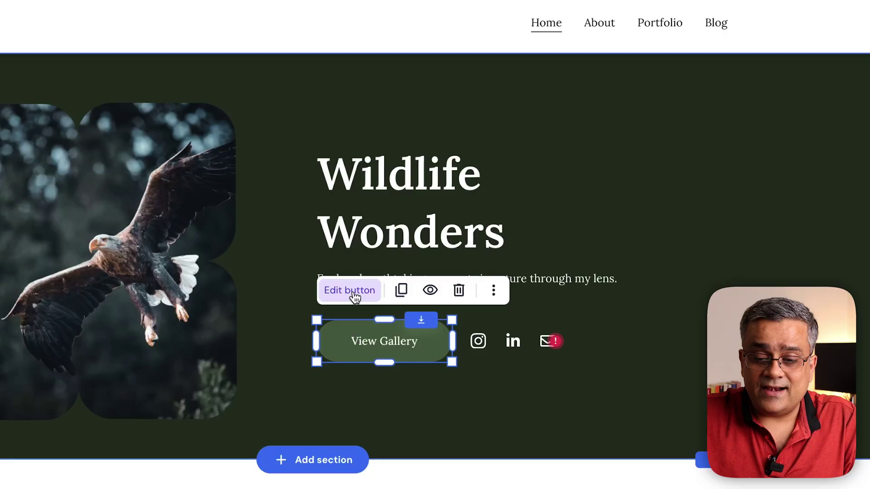
left_click(482, 306)
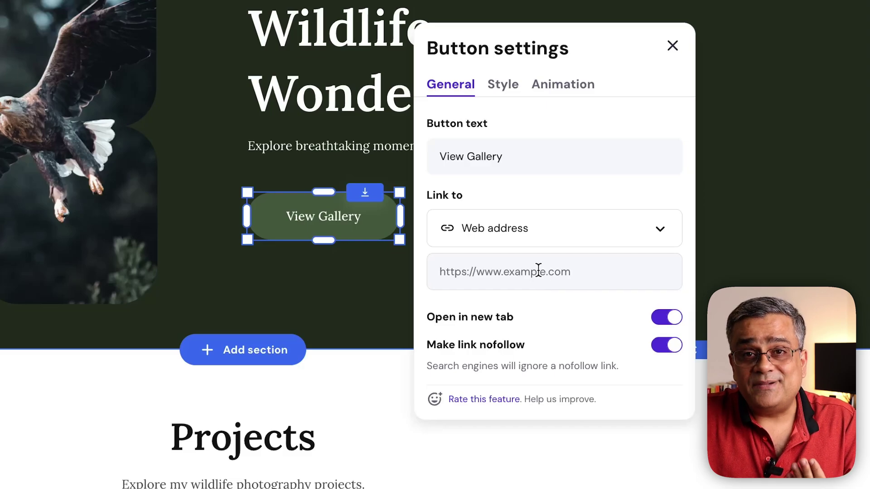
left_click(506, 85)
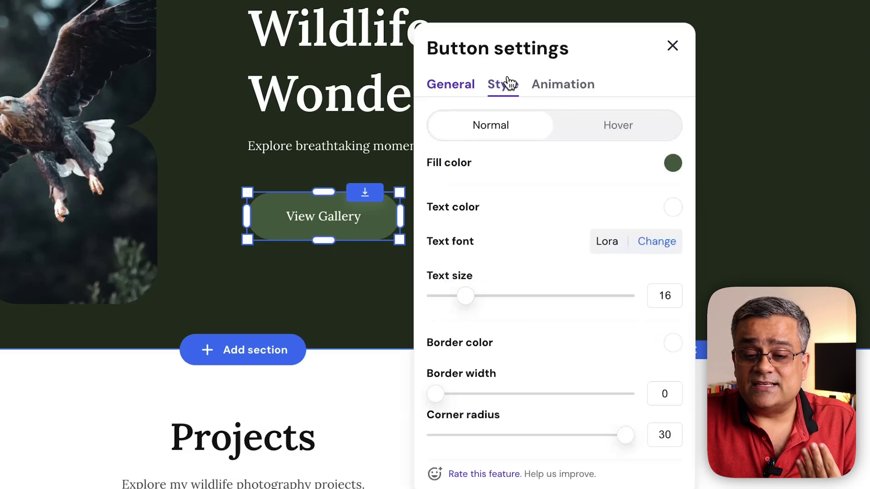
left_click(558, 88)
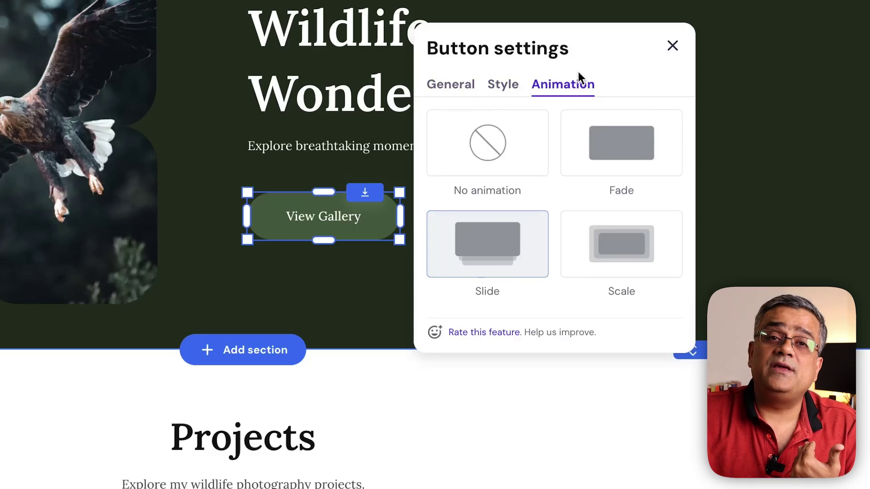
left_click(672, 45)
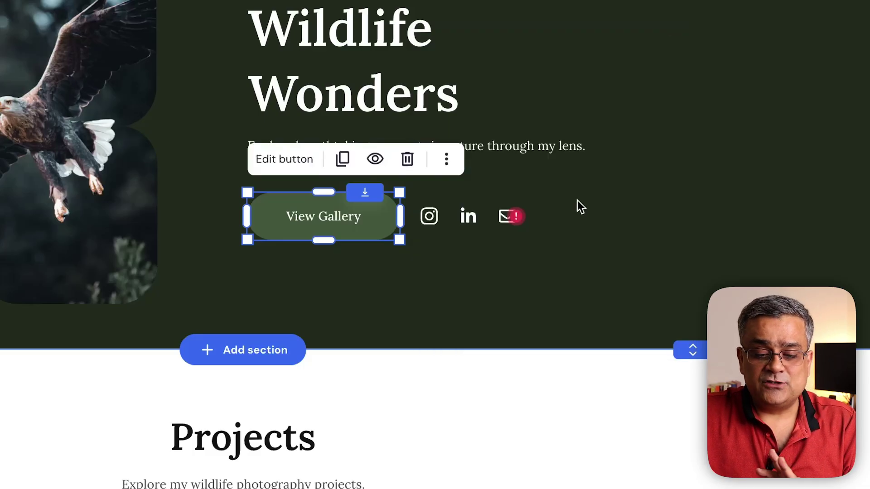
scroll(674, 259, "down", 12)
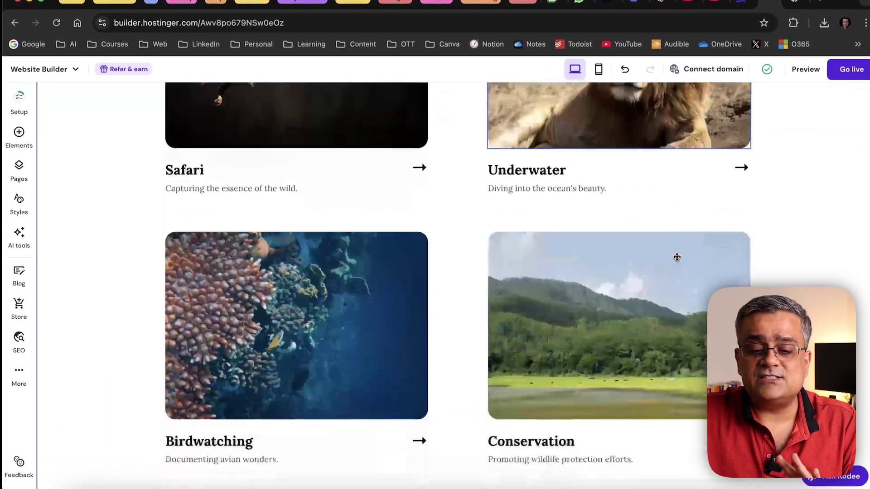
scroll(682, 258, "up", 10)
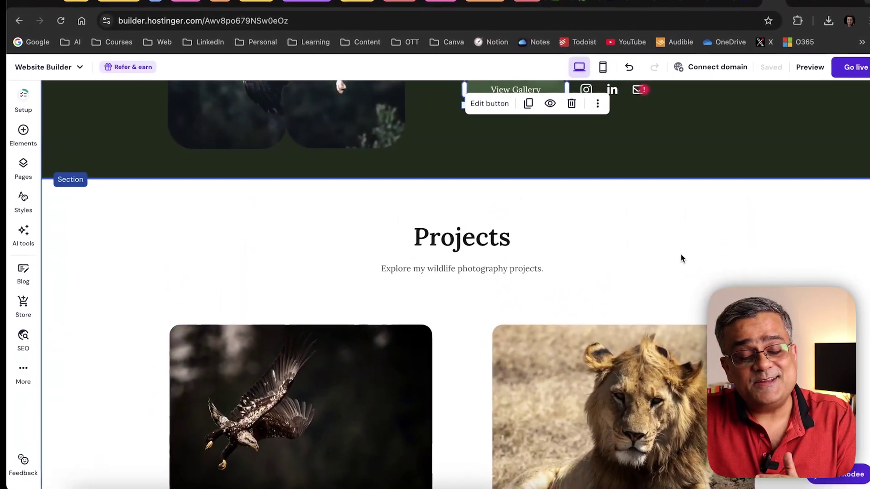
scroll(682, 256, "up", 4)
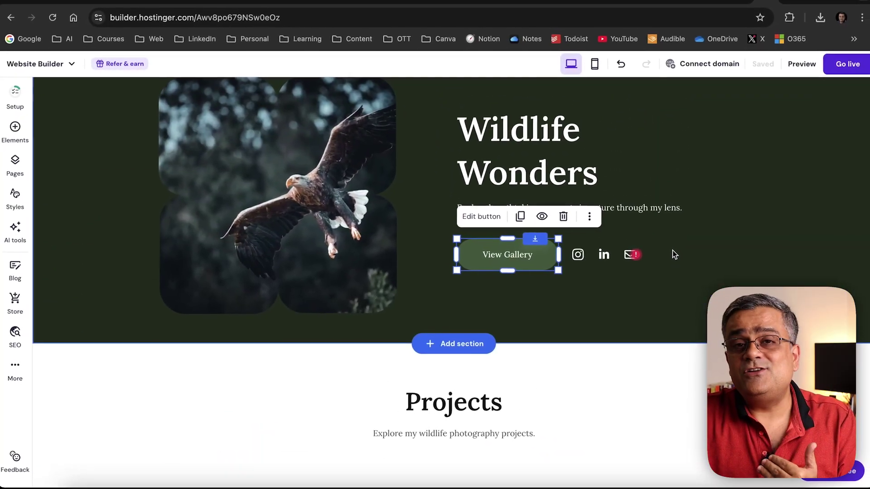
scroll(671, 250, "up", 1)
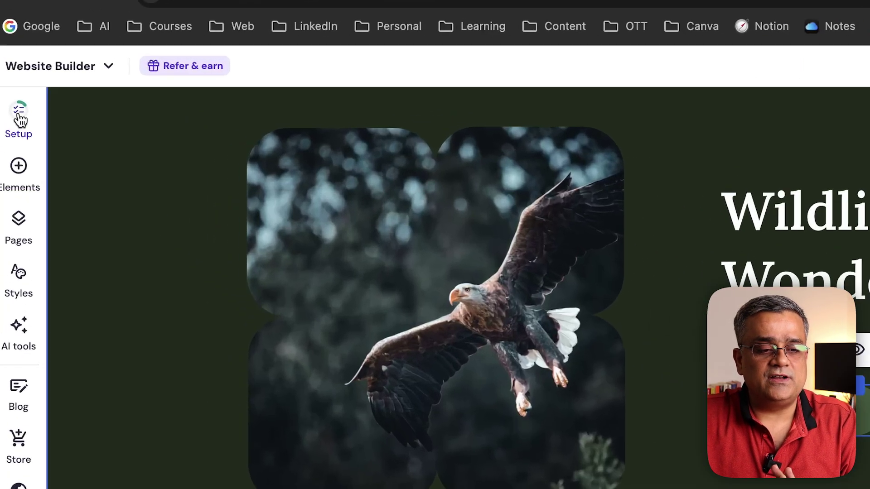
Review the 7-step Website setup checklist and its Edit heading text step
left_click(13, 94)
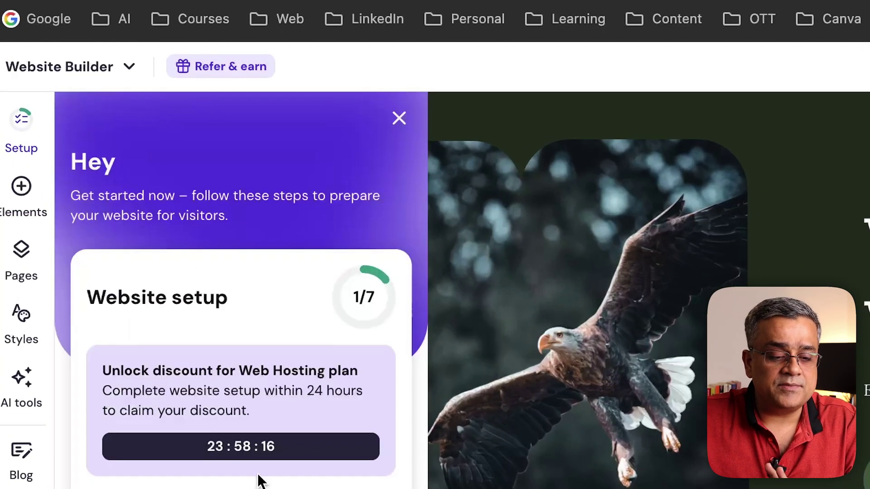
scroll(260, 479, "down", 5)
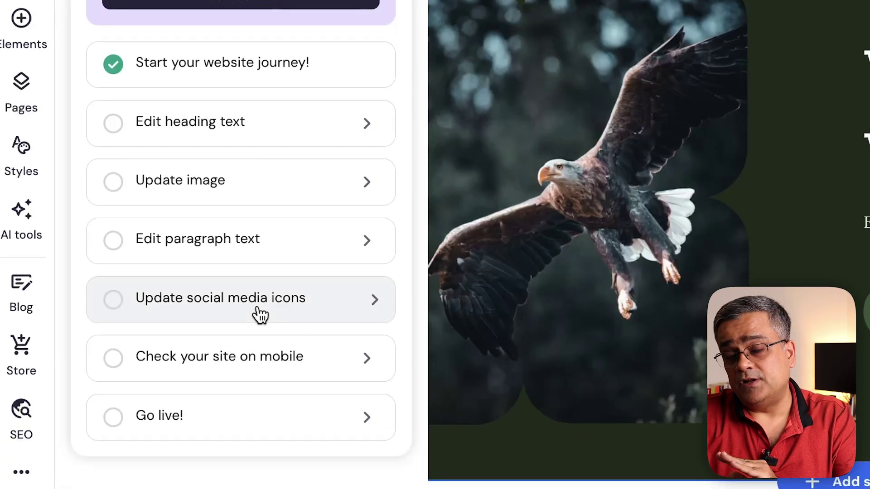
scroll(197, 114, "up", 1)
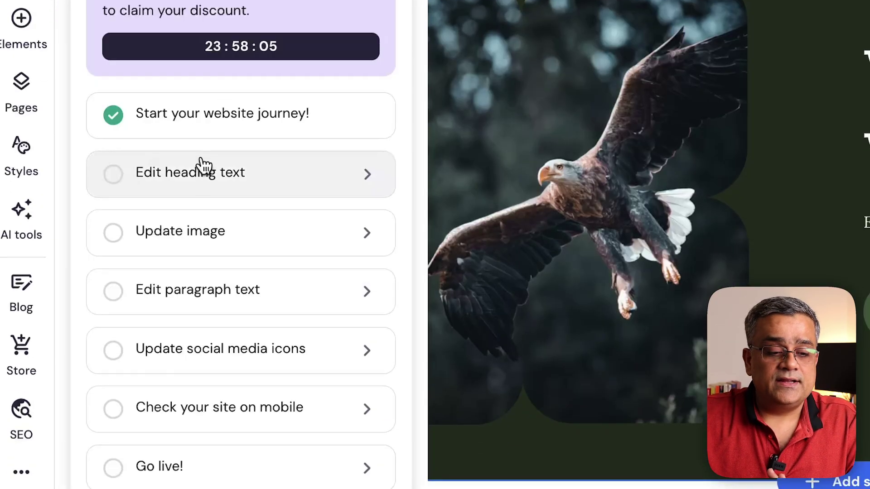
left_click(178, 182)
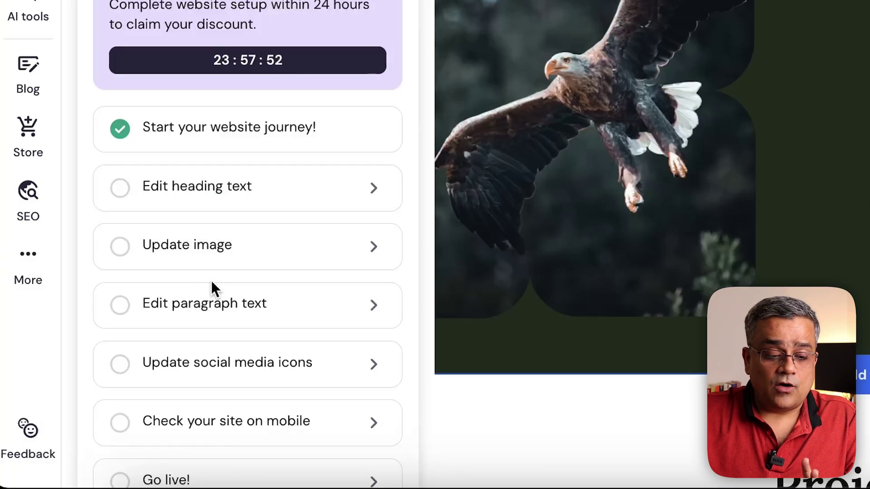
scroll(211, 282, "down", 5)
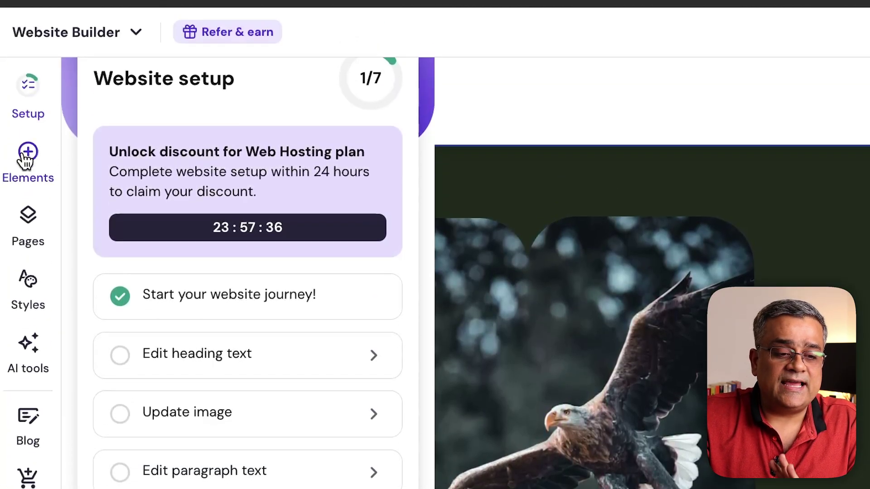
Browse the Add elements list, then switch to the site's Pages list
left_click(43, 175)
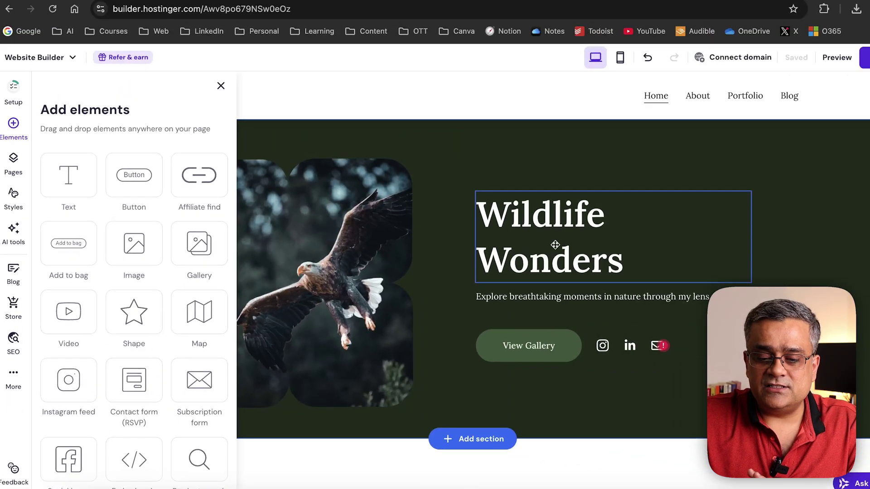
scroll(843, 195, "down", 10)
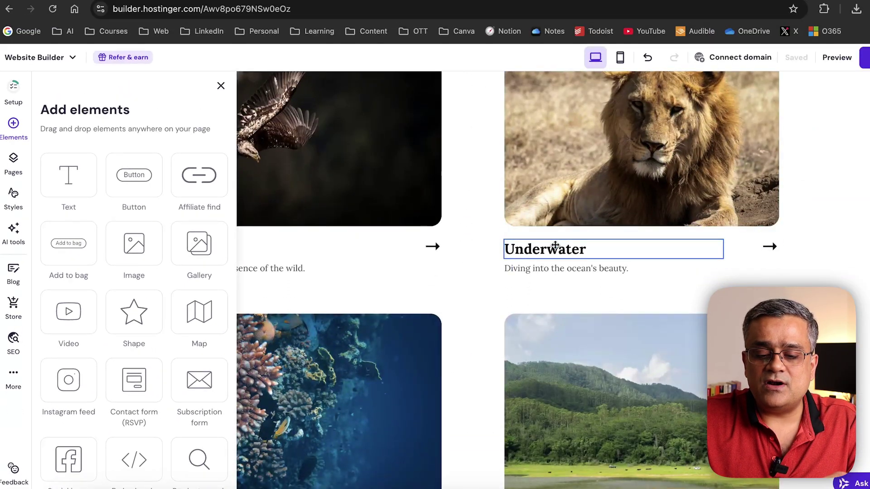
scroll(555, 245, "down", 6)
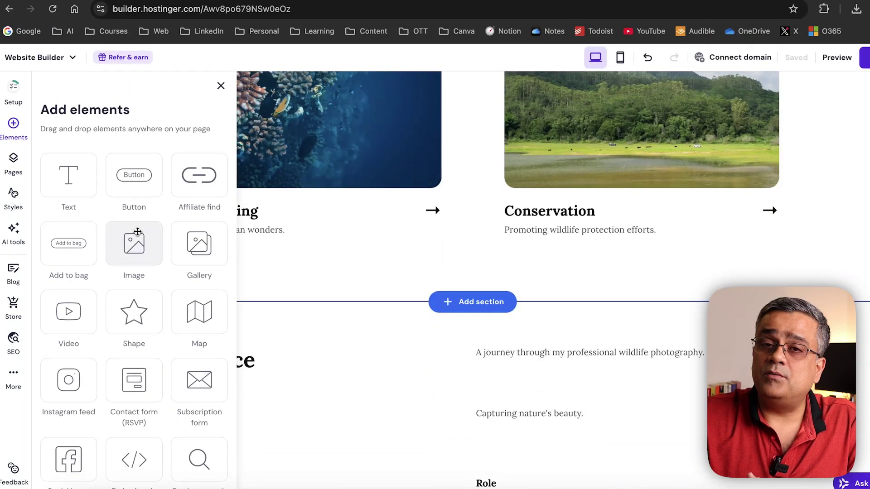
left_click(14, 157)
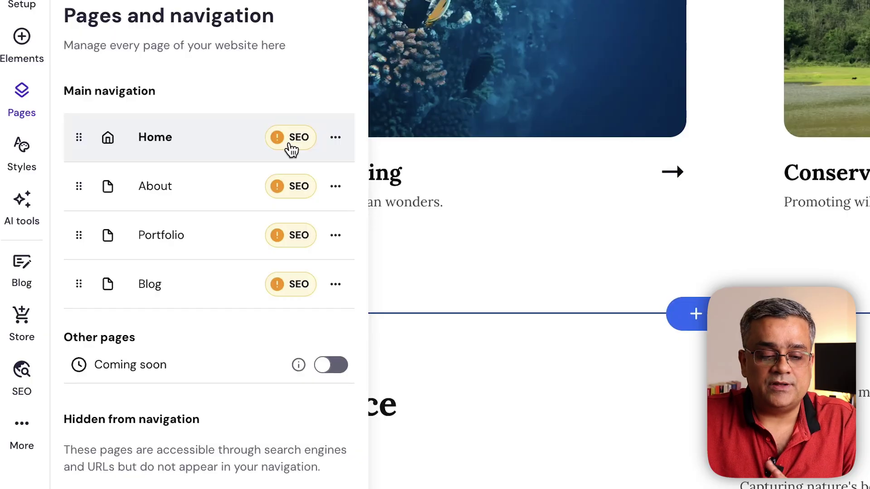
scroll(249, 435, "down", 1)
Add a 'Get to know us' About page, then start an AI-generated page
left_click(194, 470)
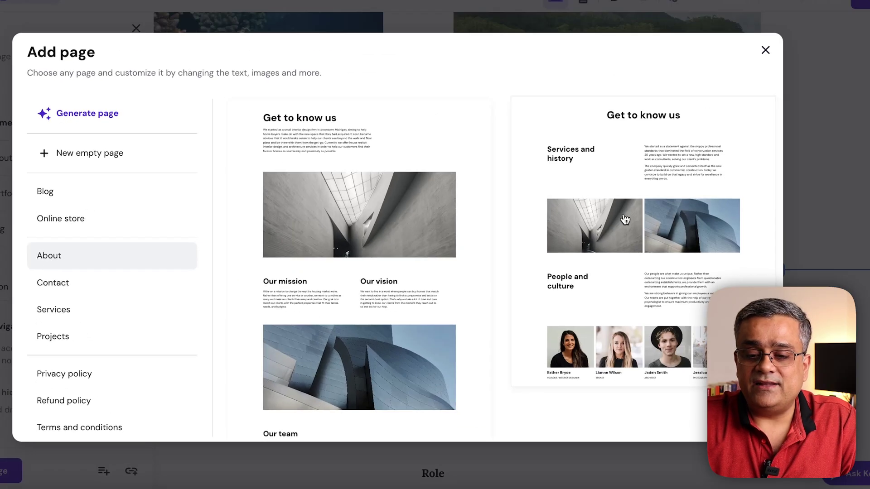
scroll(626, 220, "down", 3)
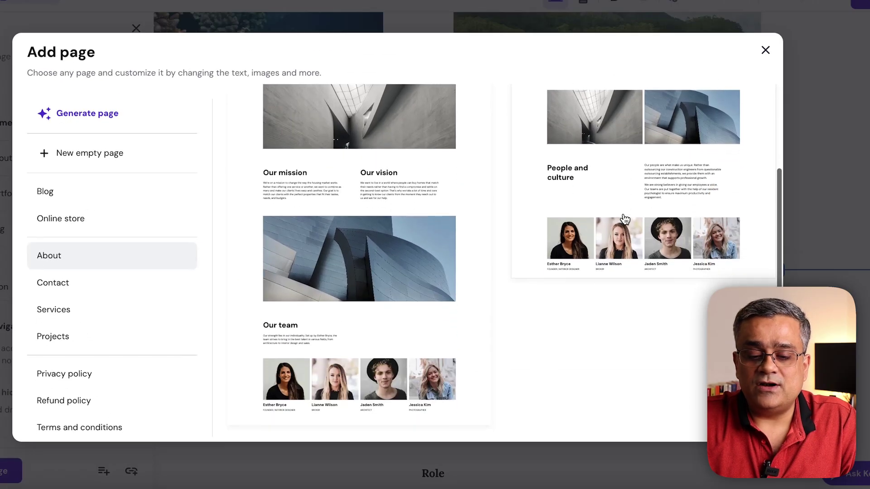
scroll(618, 129, "up", 3)
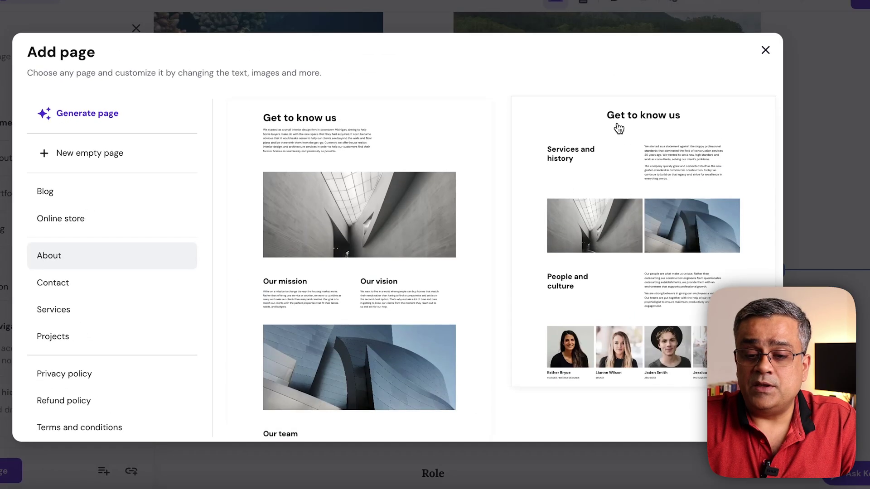
left_click(623, 153)
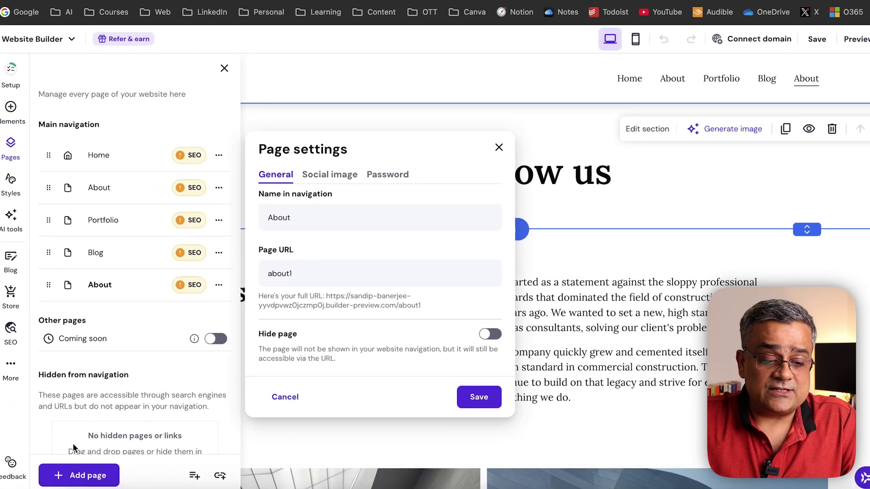
left_click(71, 475)
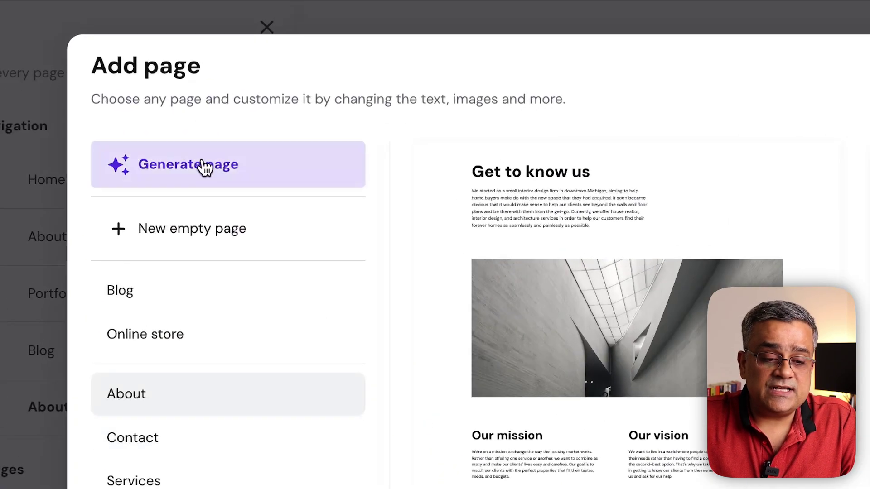
left_click(188, 147)
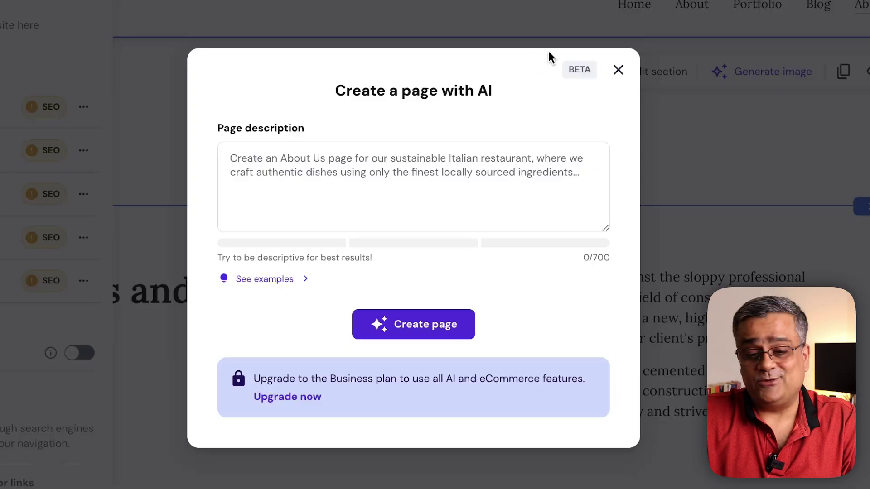
Close the AI dialog and review Website styles colors, fonts and button presets
left_click(617, 72)
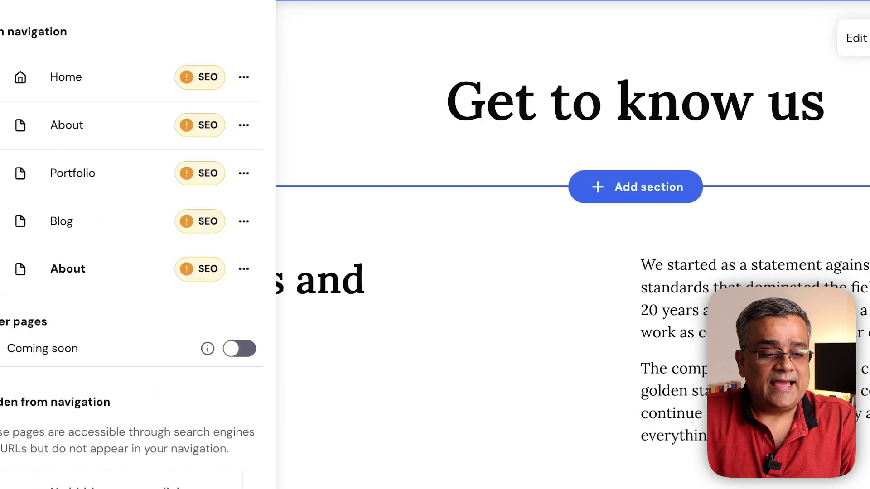
left_click(35, 119)
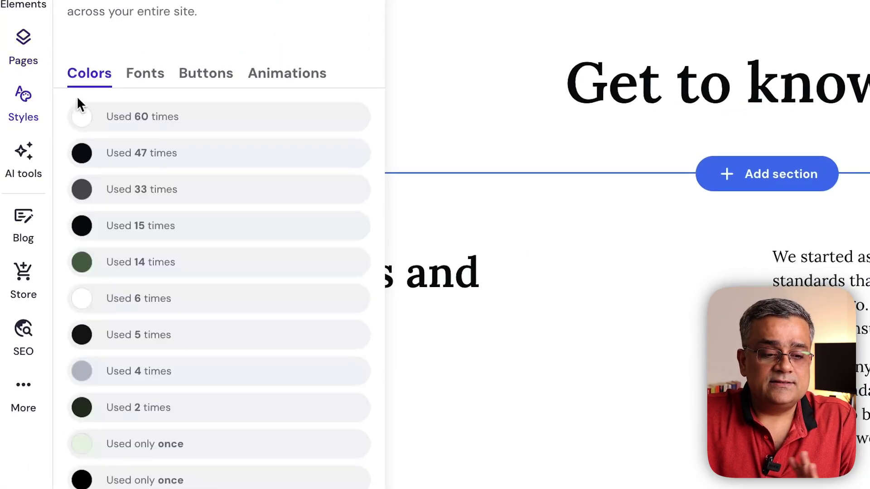
left_click(143, 73)
left_click(198, 73)
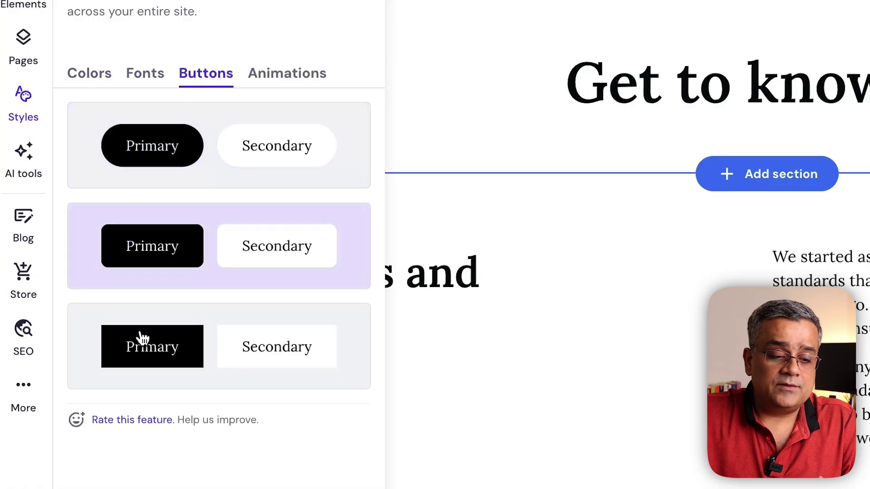
left_click(142, 359)
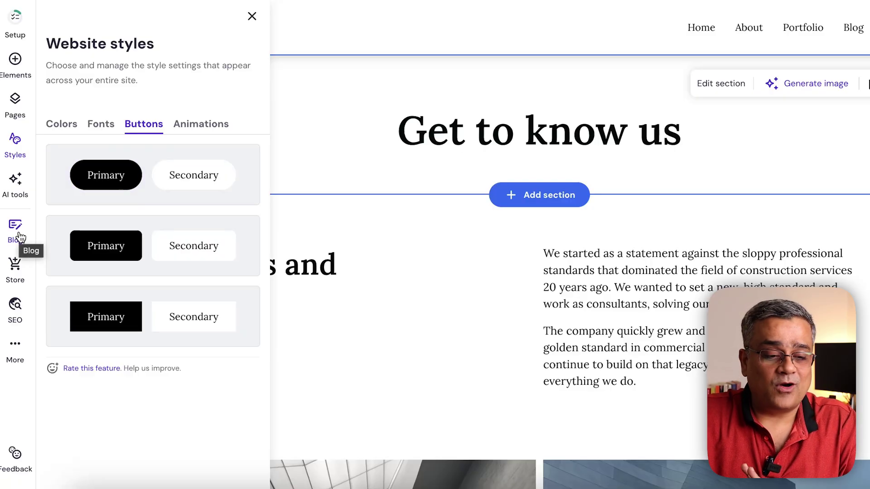
Open the blog manager showing the 'Your blog post' draft and two public wildlife posts
left_click(15, 194)
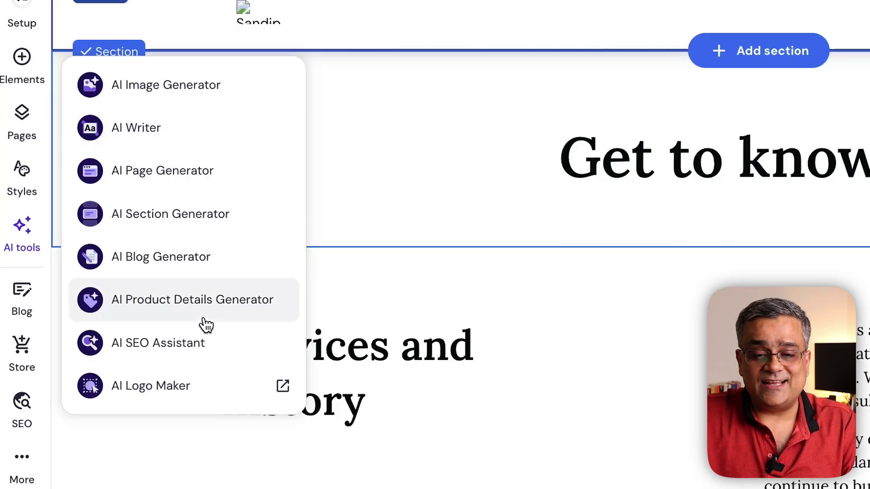
left_click(23, 303)
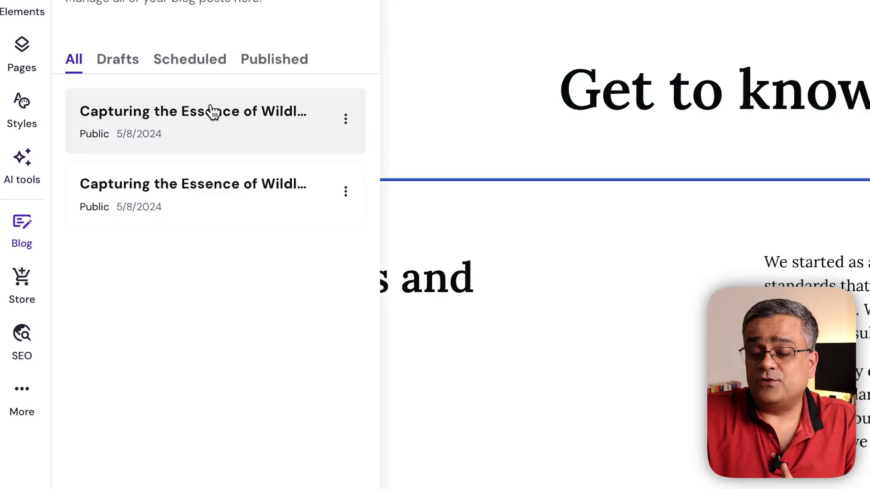
left_click(595, 119)
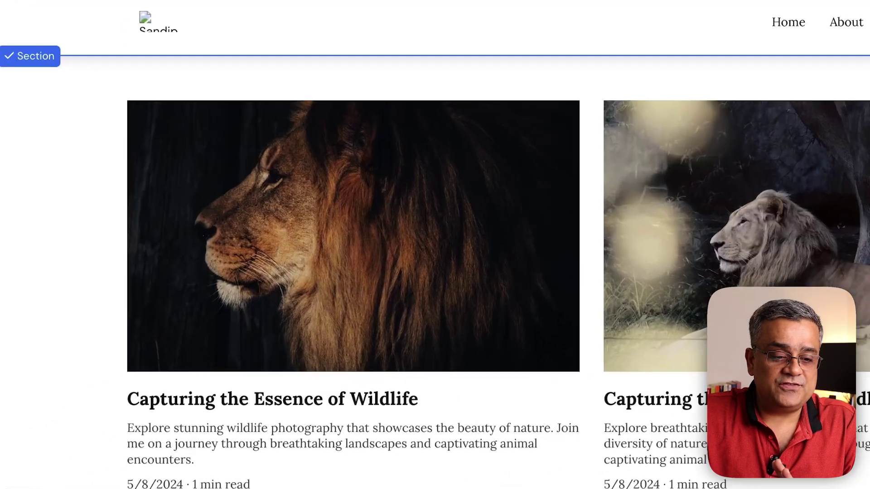
left_click(24, 238)
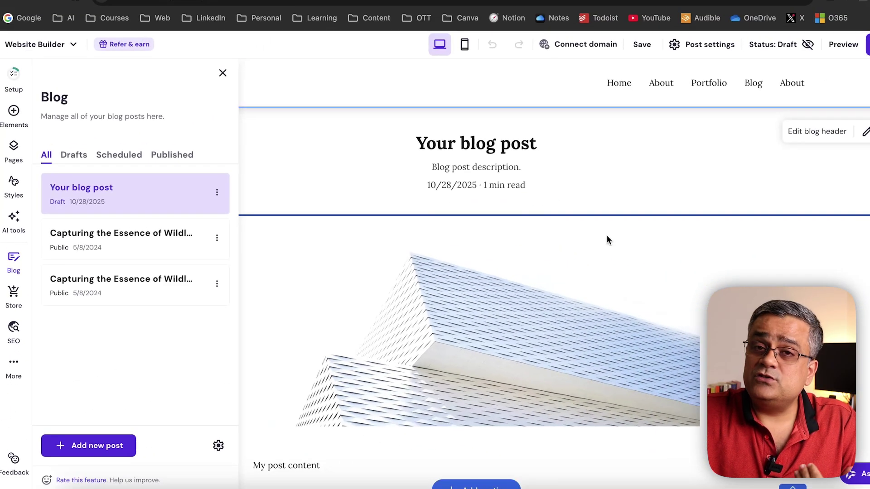
scroll(607, 240, "down", 3)
scroll(607, 239, "up", 3)
scroll(607, 236, "up", 1)
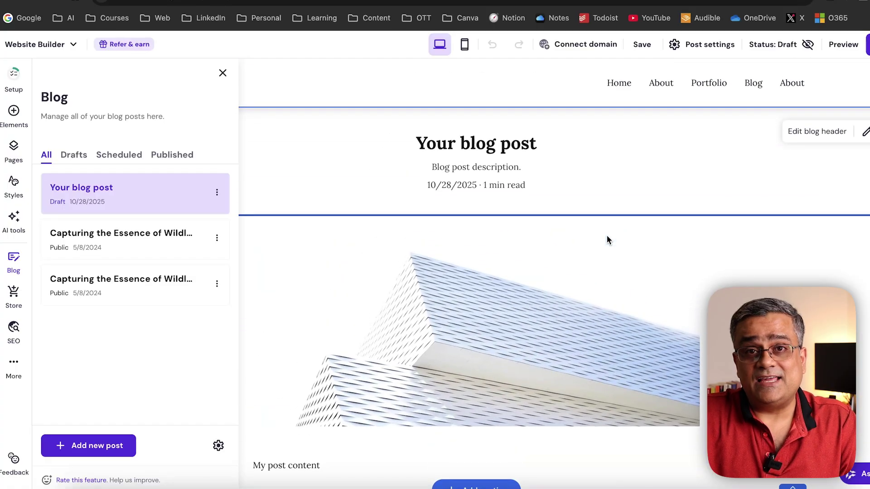
scroll(607, 238, "down", 5)
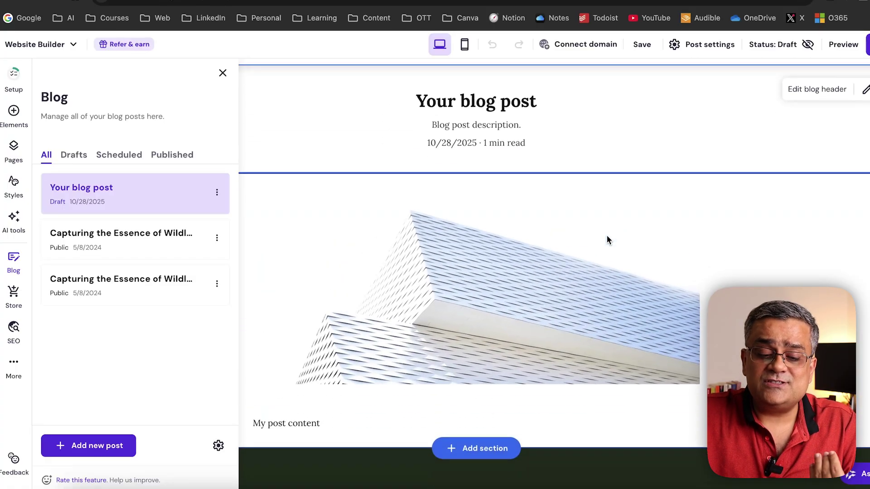
scroll(607, 235, "up", 2)
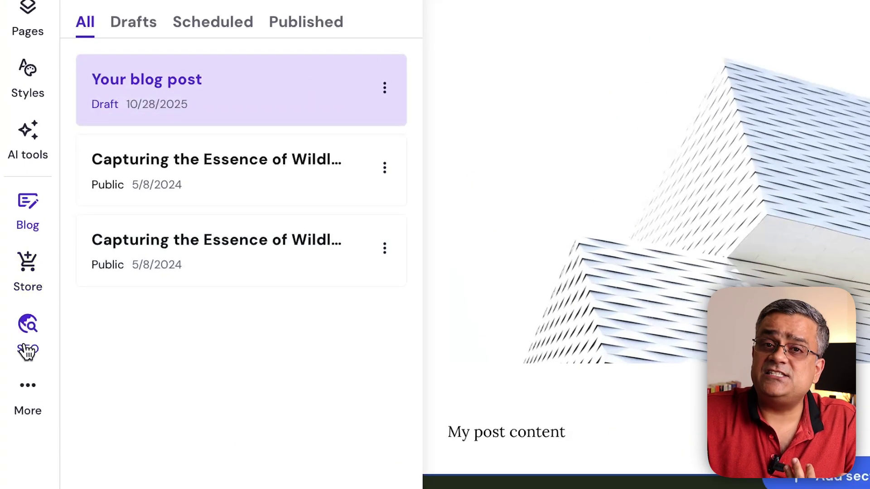
Check the Blog page's SEO title, meta description and URL, then show More tools
left_click(28, 351)
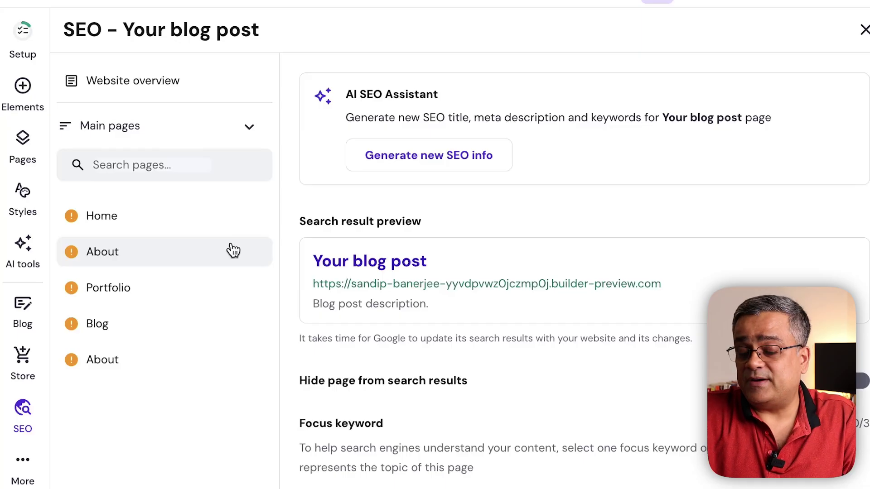
left_click(104, 324)
scroll(548, 396, "down", 10)
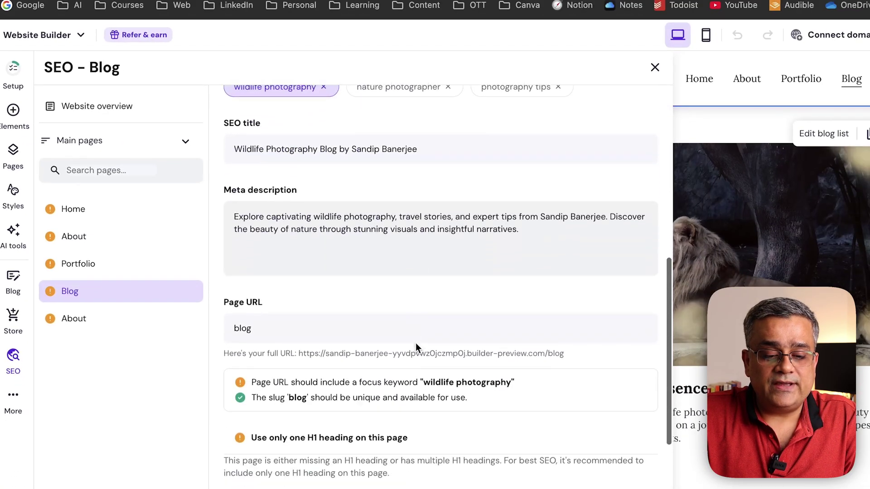
scroll(415, 344, "down", 4)
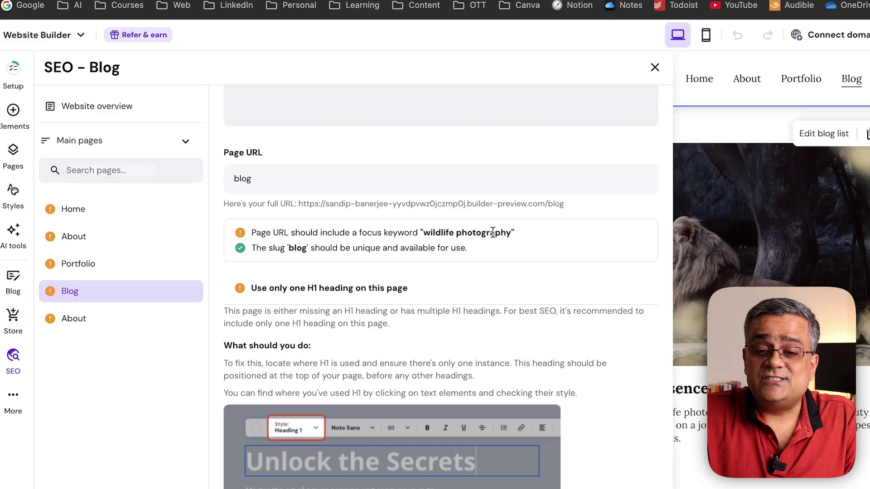
scroll(348, 236, "down", 1)
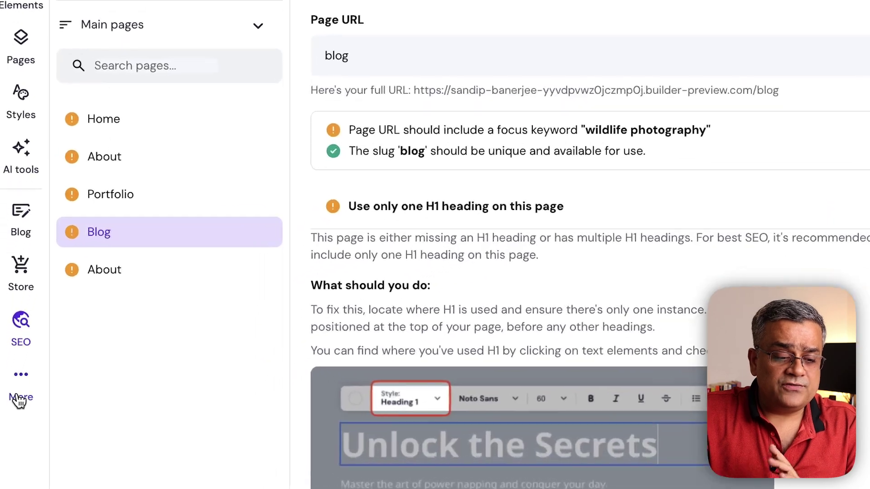
left_click(11, 396)
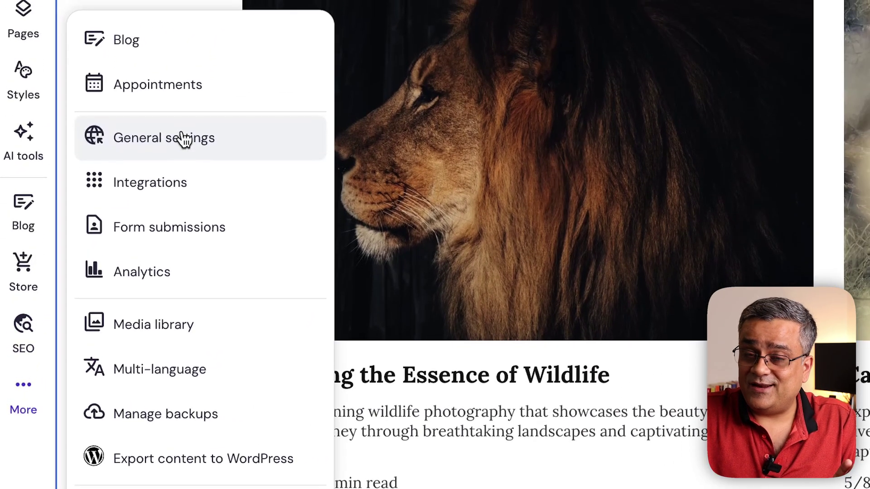
Dismiss the More menu and bring the editor back to the Wildlife Wonders Home page
key("Escape")
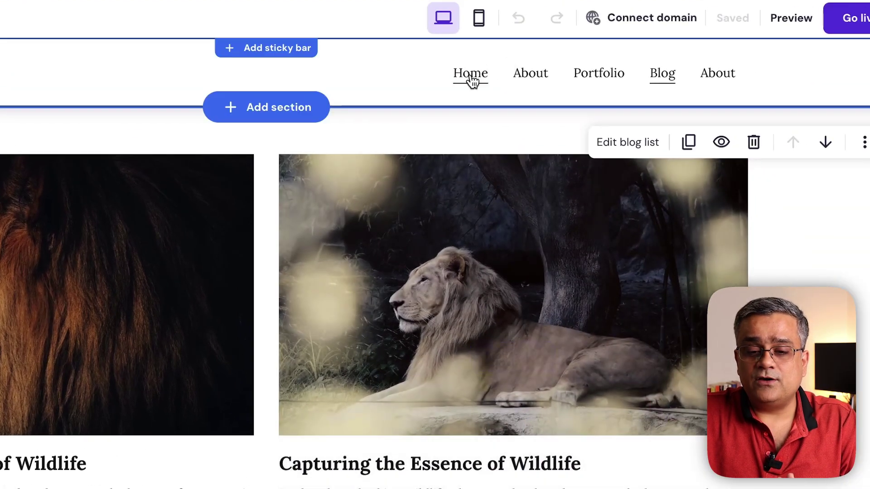
left_click(471, 75)
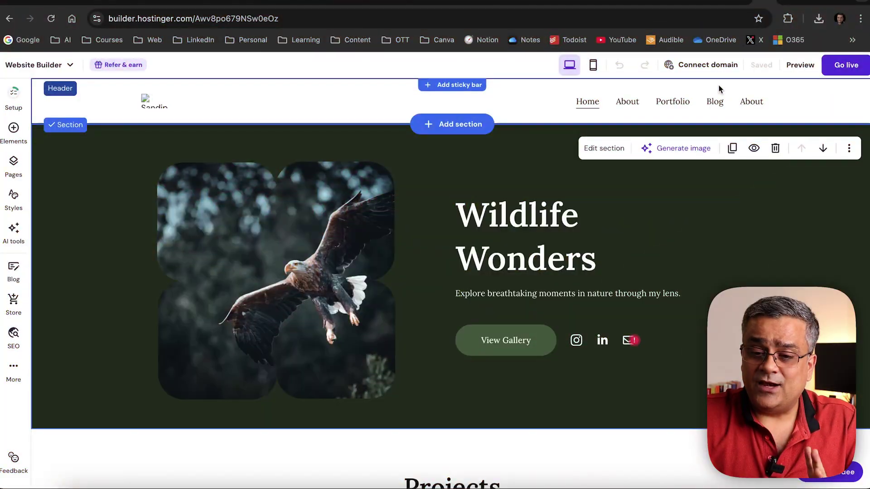
left_click(693, 67)
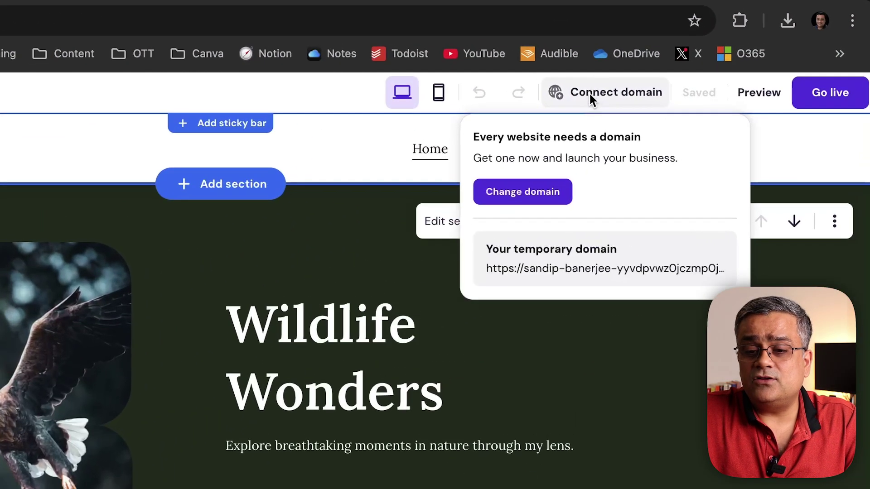
left_click(532, 190)
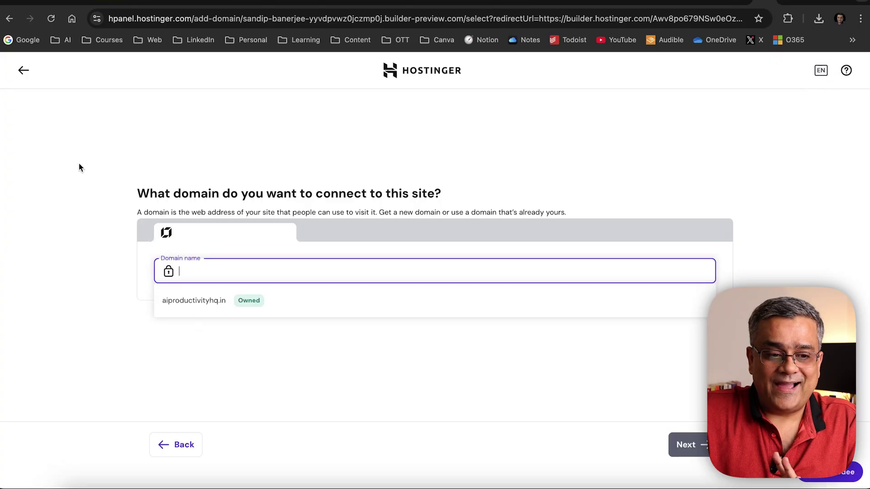
left_click(22, 71)
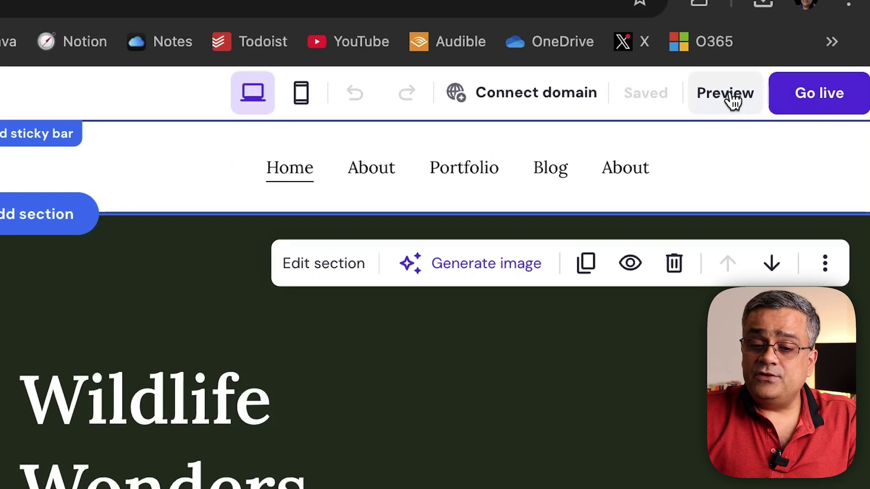
Preview the Wildlife Wonders site, scrolling through the page, then publish it with Go live
left_click(726, 94)
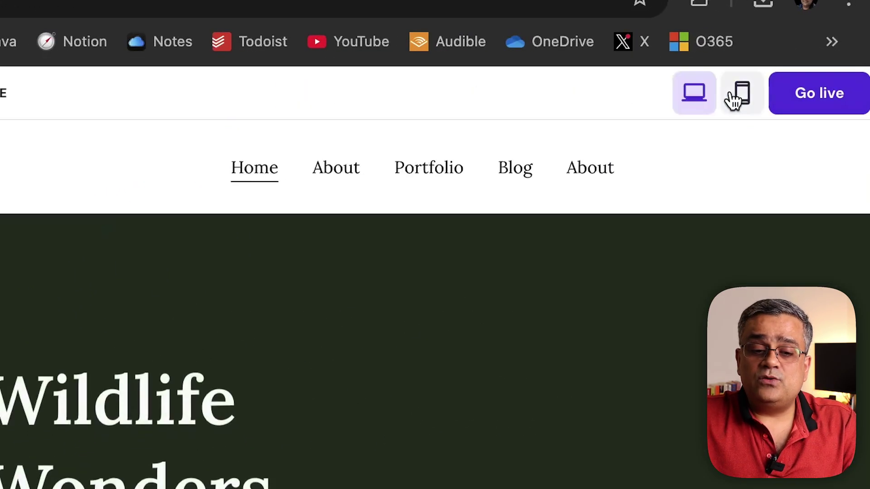
scroll(693, 169, "down", 10)
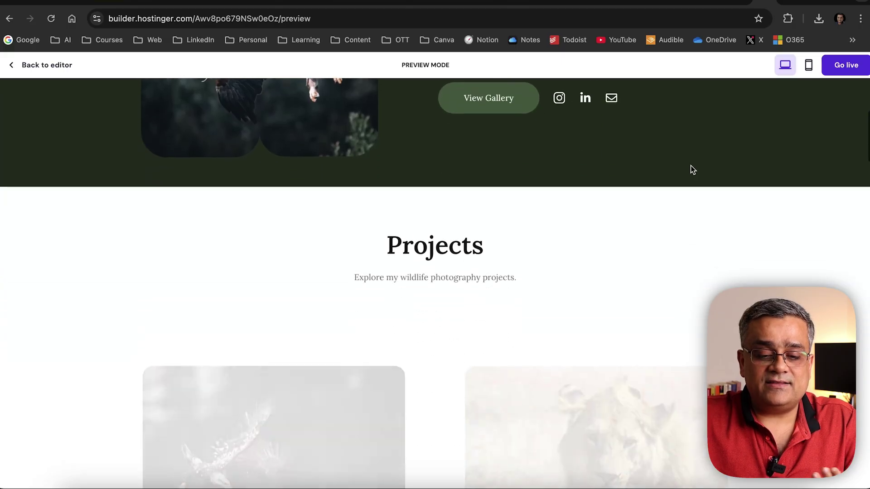
scroll(691, 164, "down", 2)
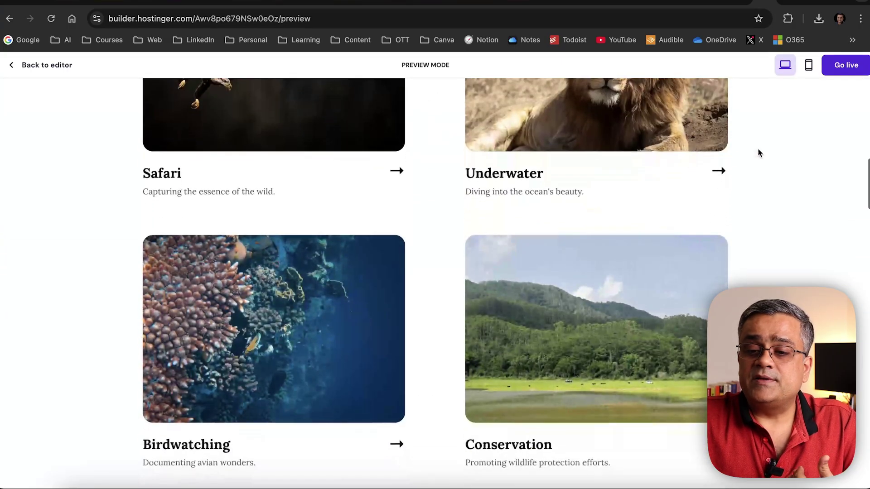
scroll(806, 93, "up", 15)
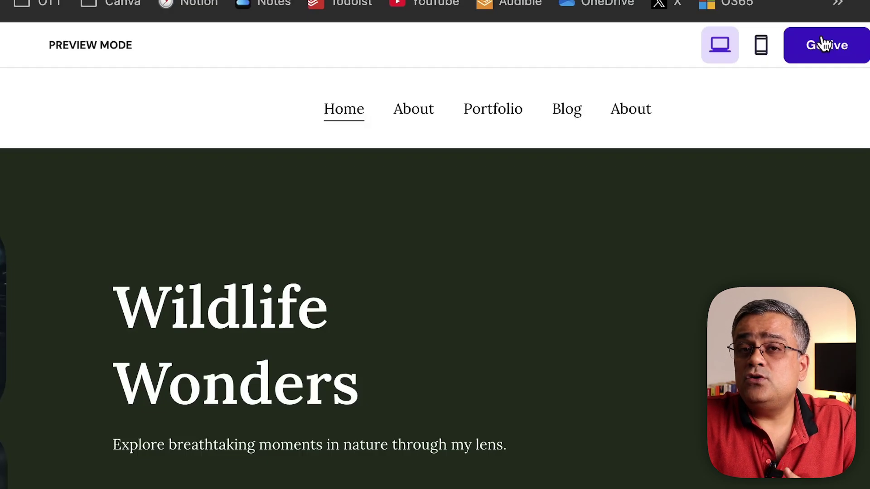
left_click(823, 44)
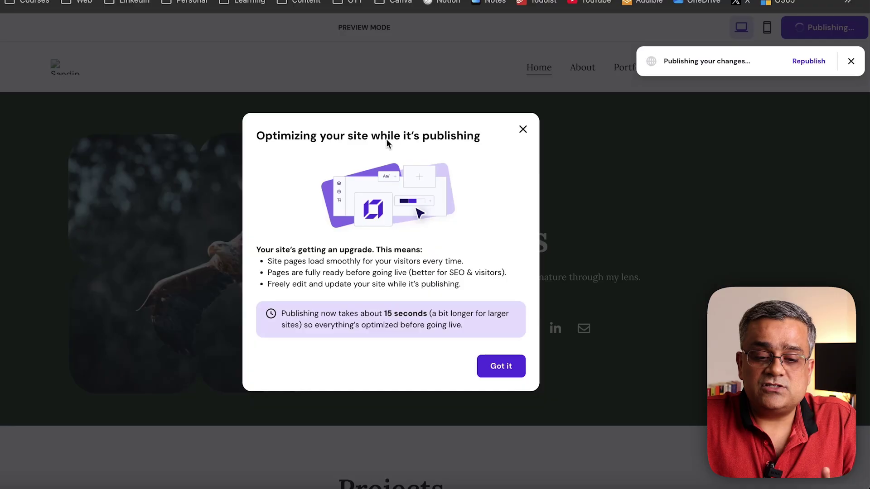
Dismiss the publishing notice and open the updated site on its temporary domain
left_click(494, 370)
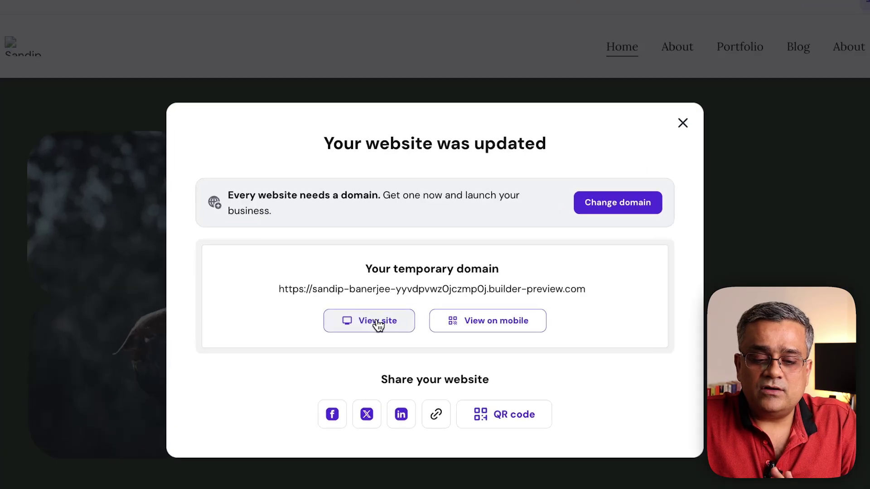
left_click(378, 322)
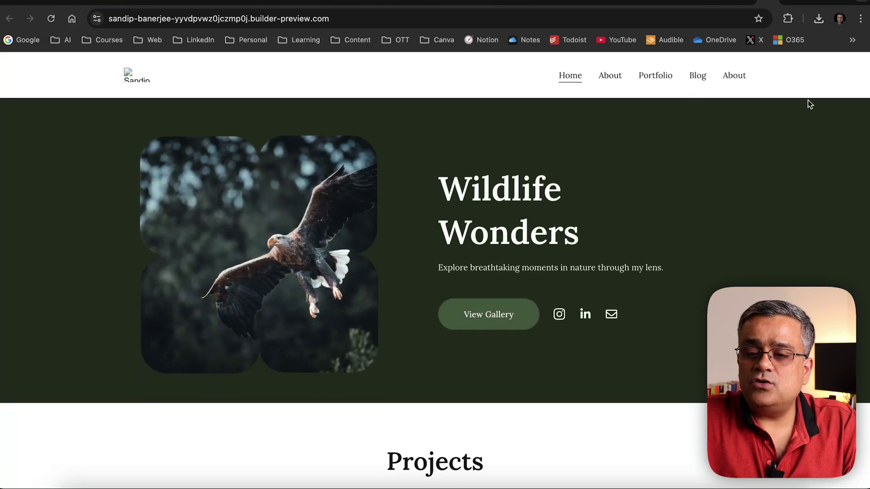
In a new tab, open hPanel's Websites list and launch the first site's temporary domain
key("ctrl+t")
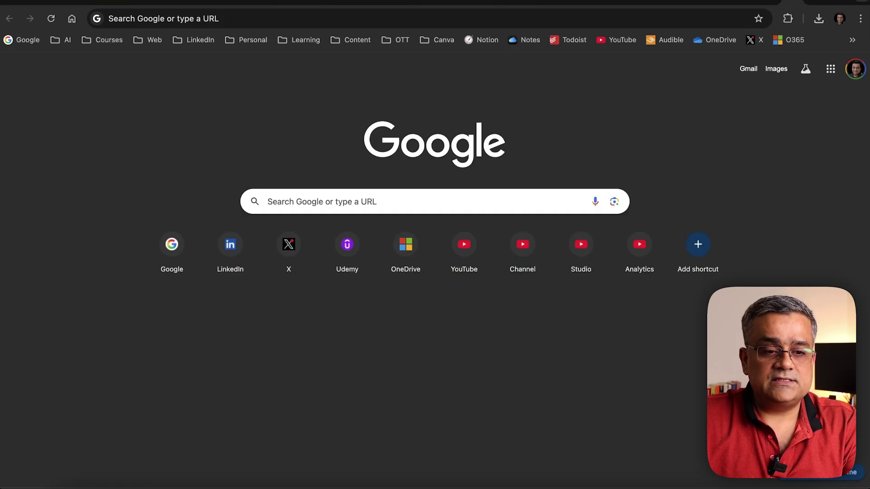
left_click(678, 23)
type("hos")
key("Return")
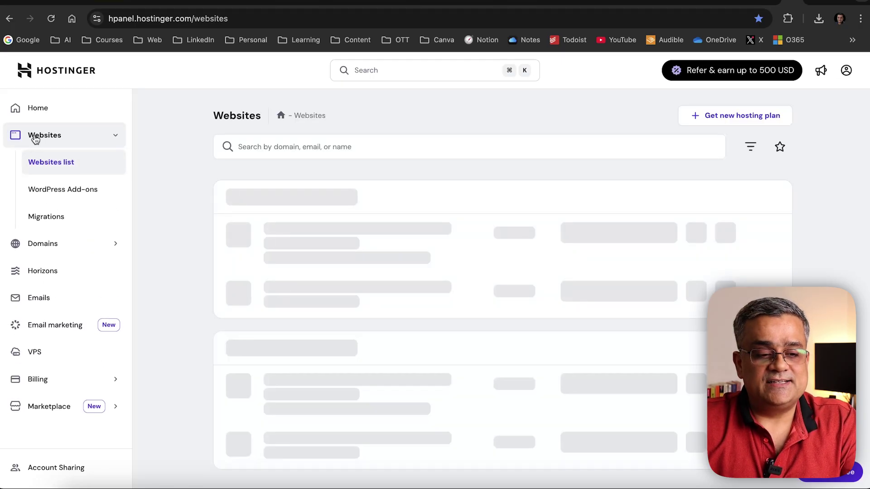
scroll(170, 200, "down", 2)
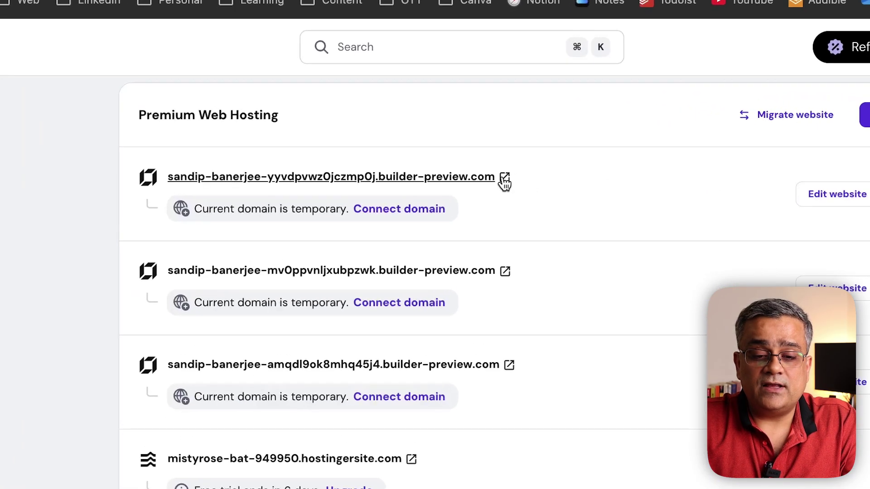
left_click(462, 154)
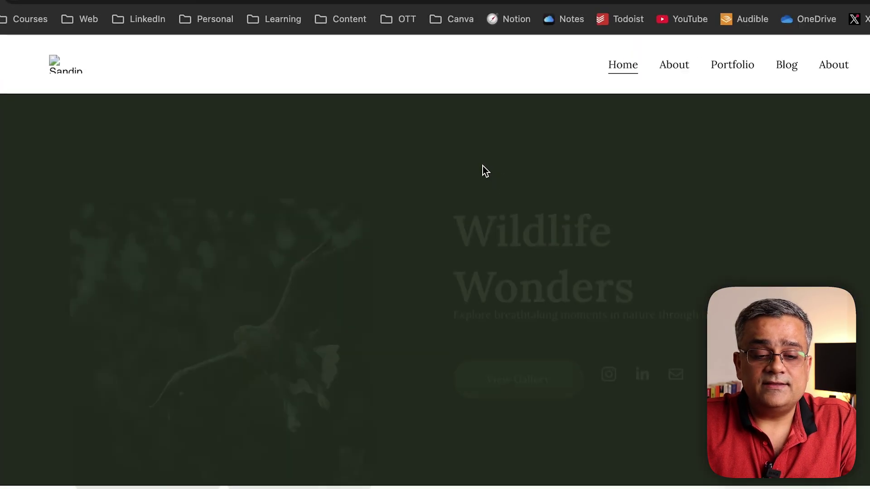